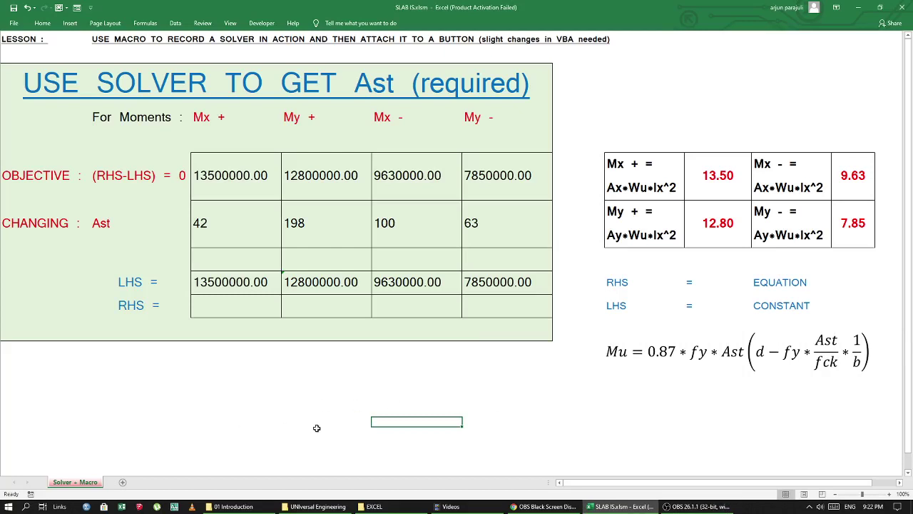
Step: Select several spare ranges and cells below the table
mouse_move(344, 385)
left_mouse_down()
mouse_move(346, 406)
mouse_move(414, 404)
left_mouse_up()
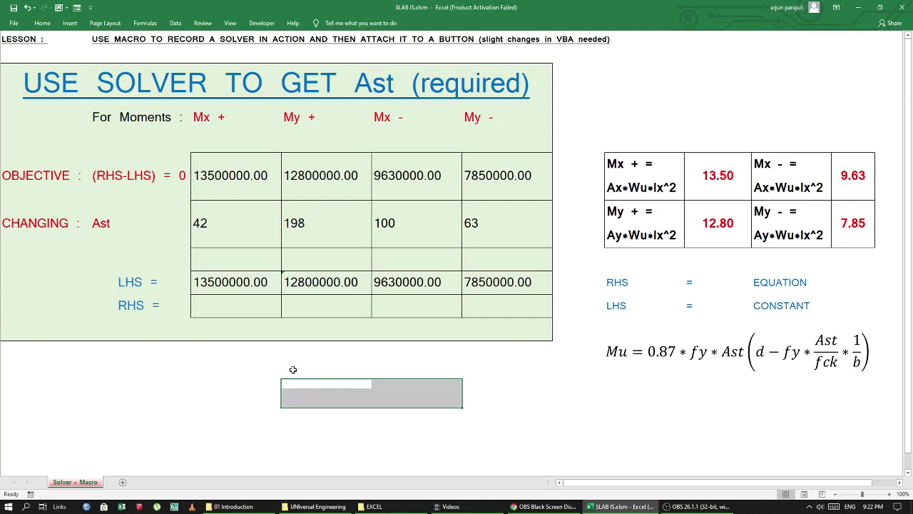
left_click_drag(290, 372, 405, 392)
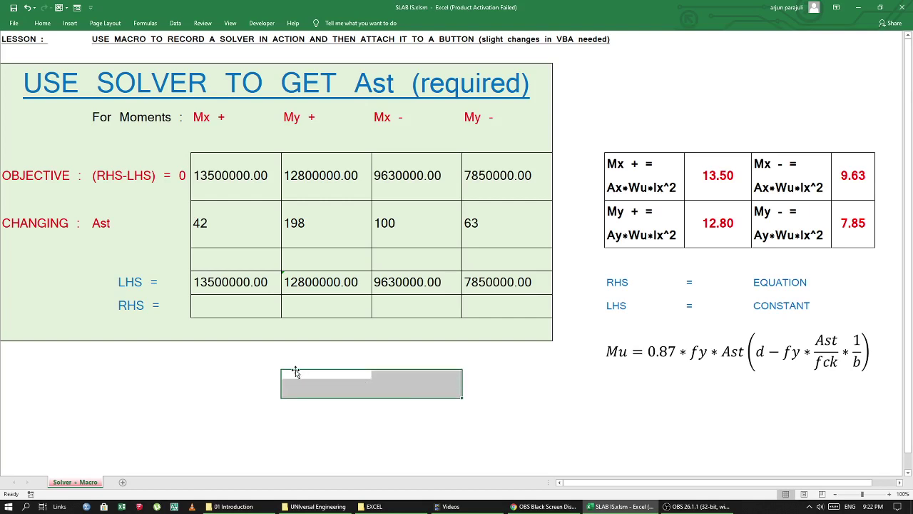
left_click_drag(200, 368, 505, 394)
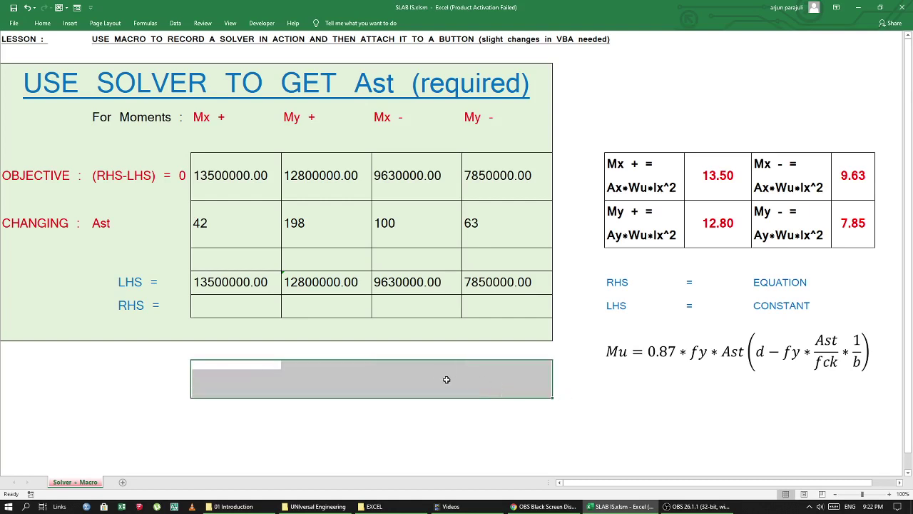
left_click_drag(194, 402, 538, 404)
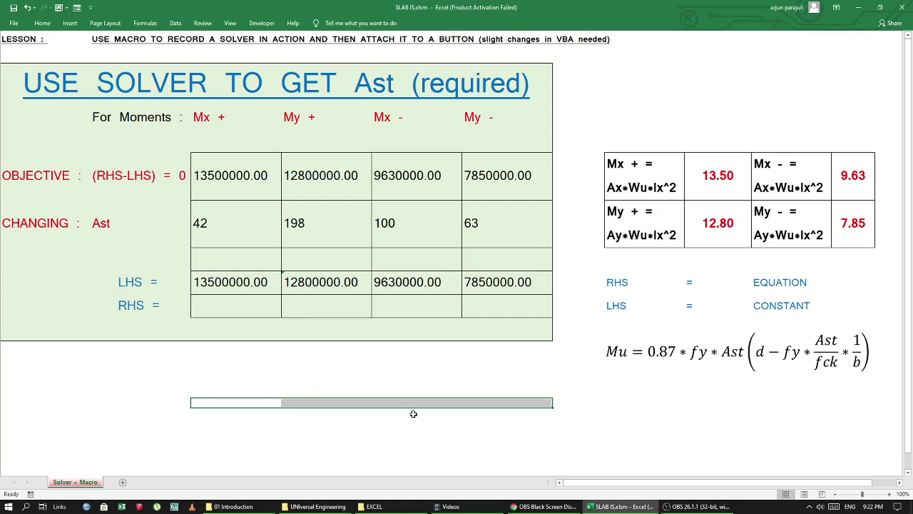
left_click(642, 404)
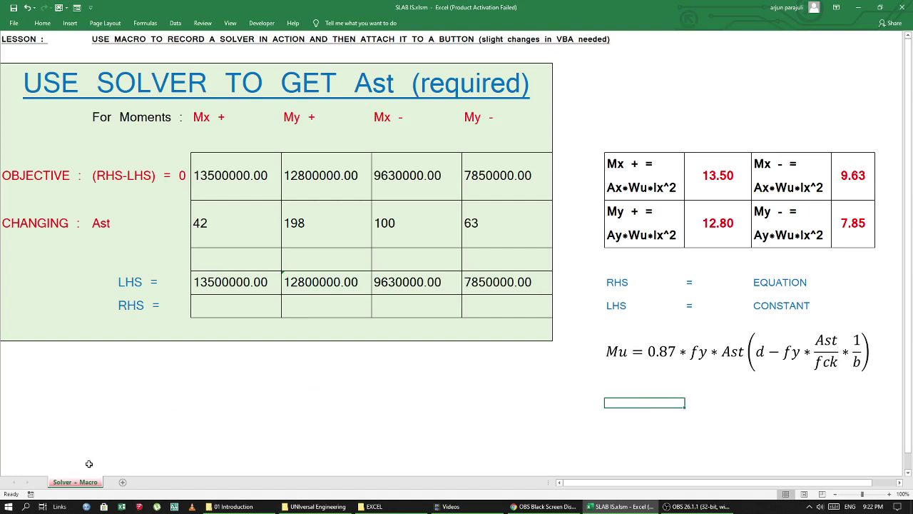
left_click(338, 395)
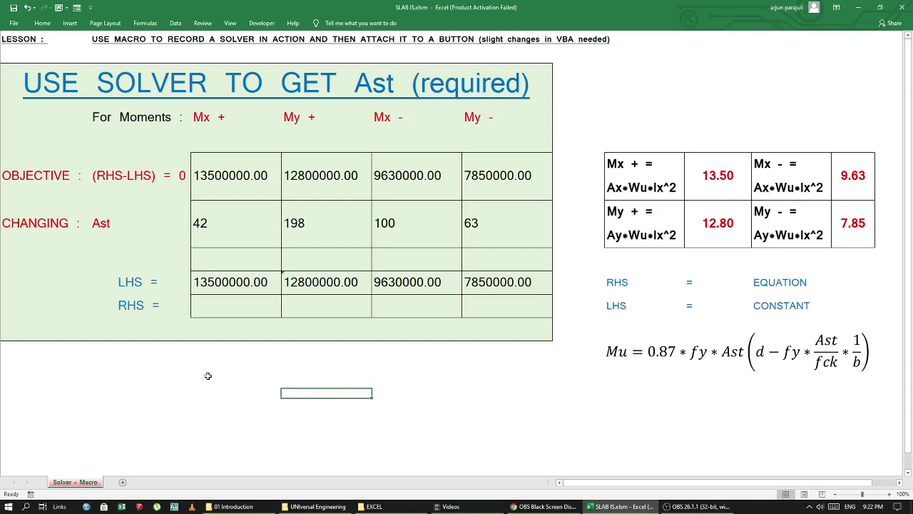
left_click(253, 380)
left_click_drag(252, 380, 530, 376)
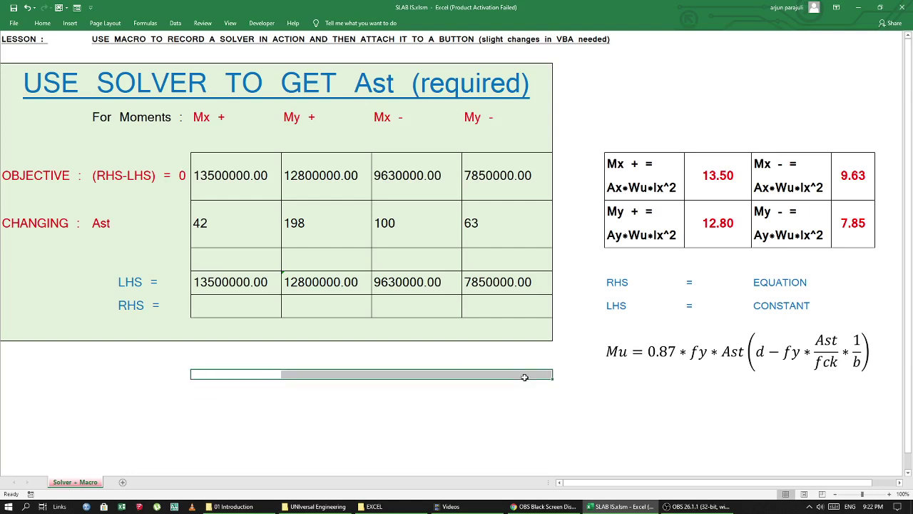
Step: Inspect the Mu equation and its EQUATION, LHS and CONSTANT labels
left_click(615, 351)
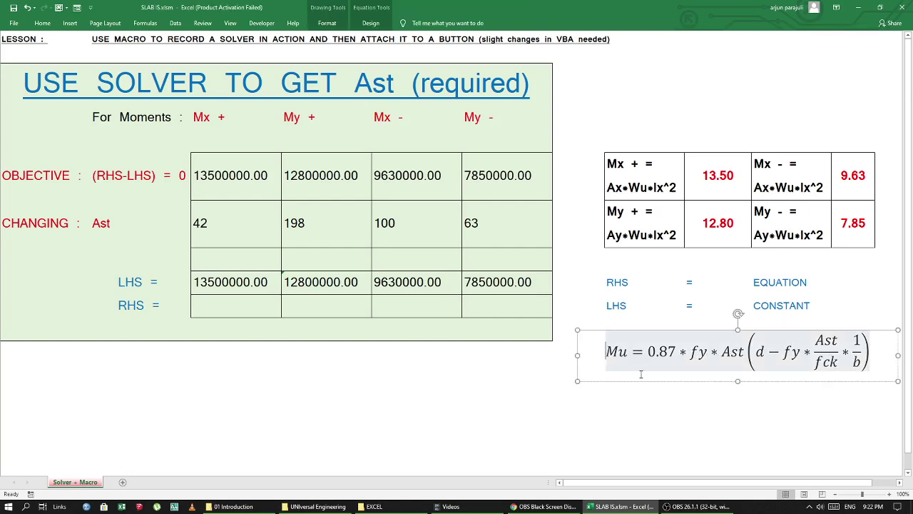
double_click(790, 351)
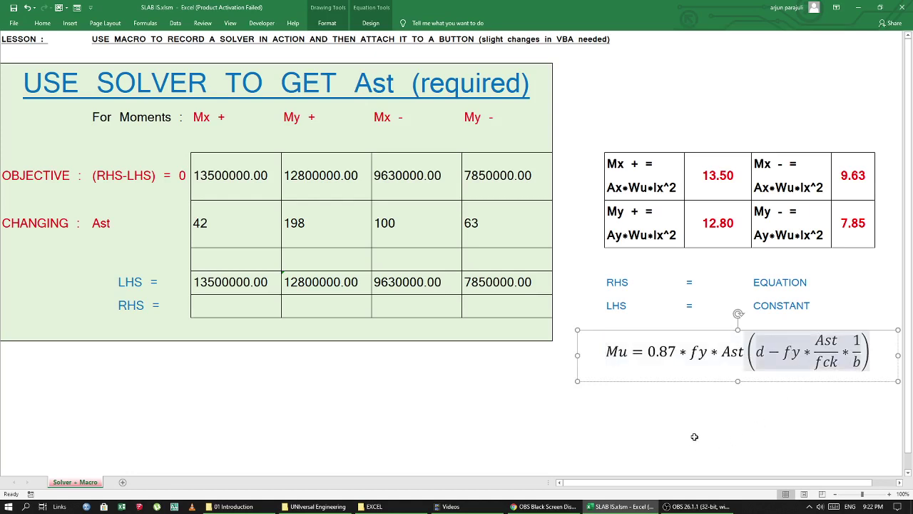
left_click(776, 289)
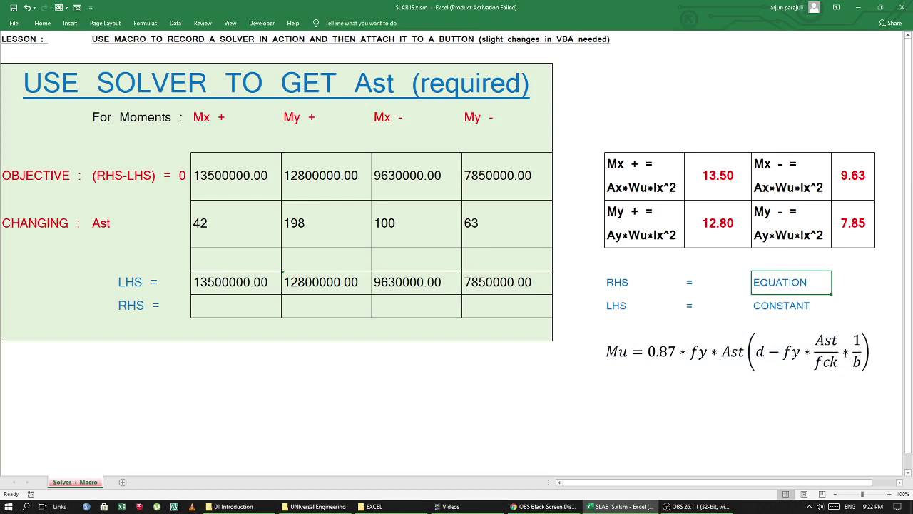
left_click(645, 306)
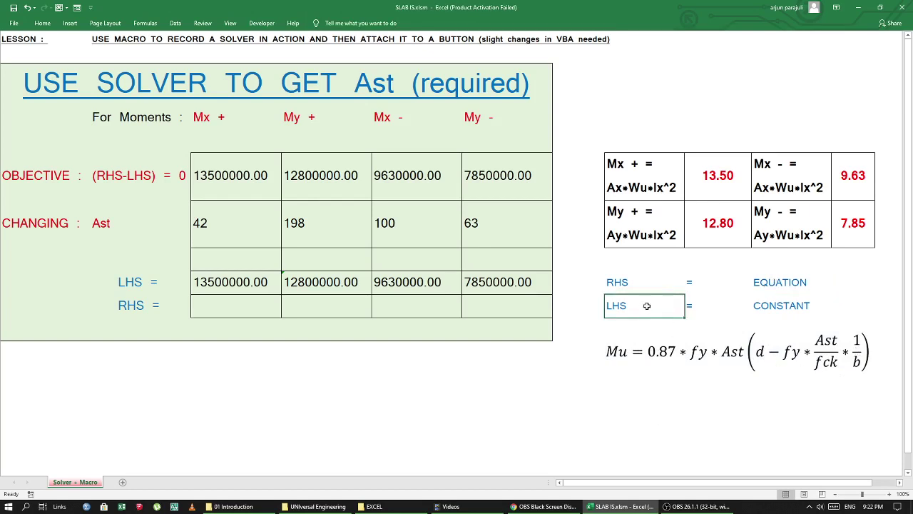
left_click(777, 306)
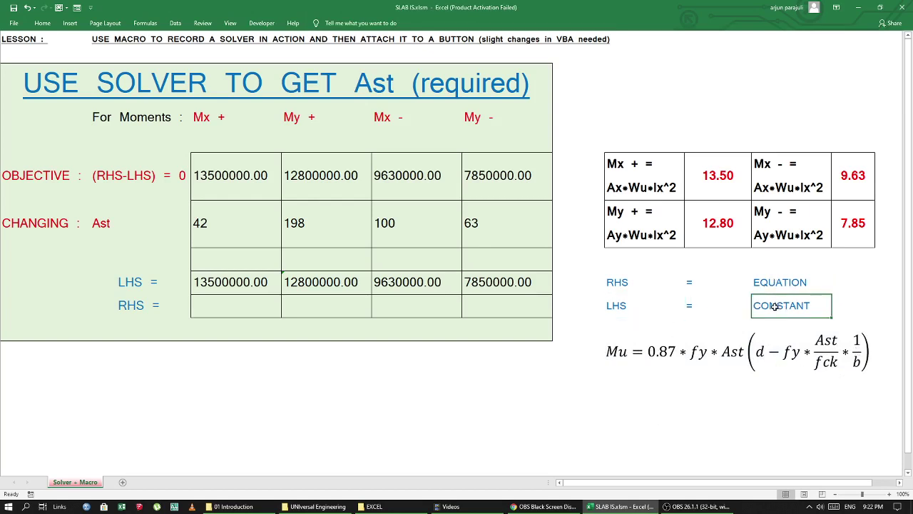
left_click(618, 348)
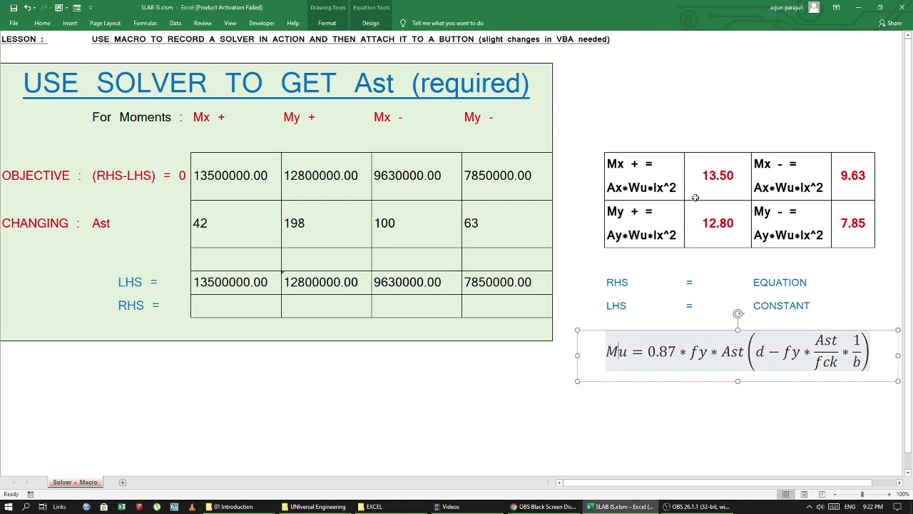
Step: Review the moment values 13.50, 12.80, 9.63, 7.85 and their Mx/My label cells
left_click_drag(708, 176, 713, 223)
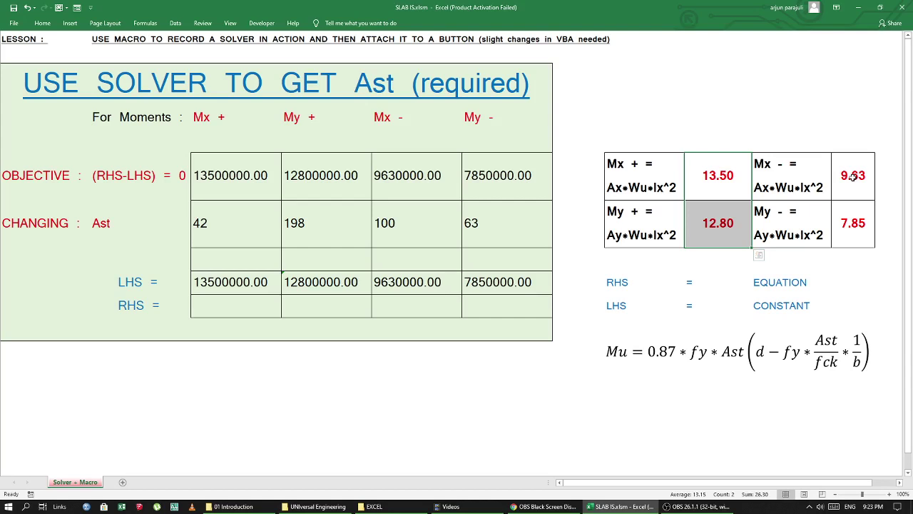
left_click(854, 218)
left_click(846, 184)
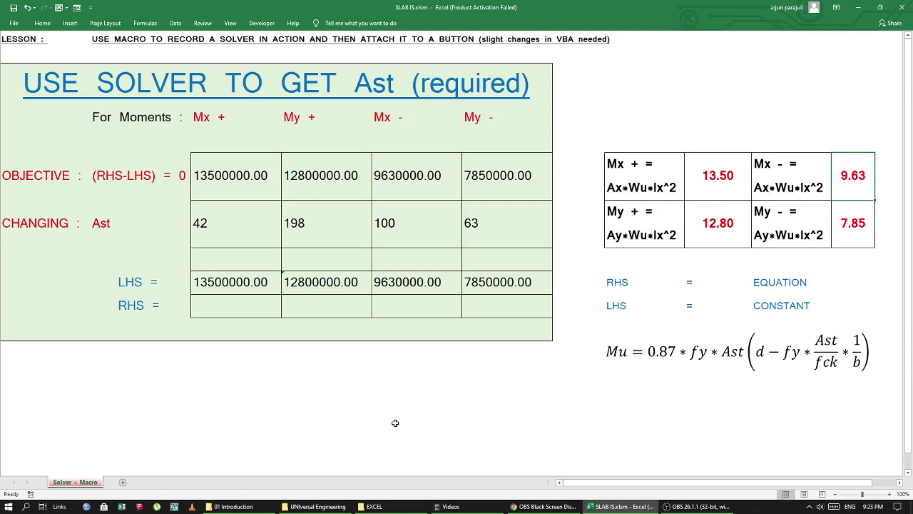
left_click_drag(735, 177, 736, 208)
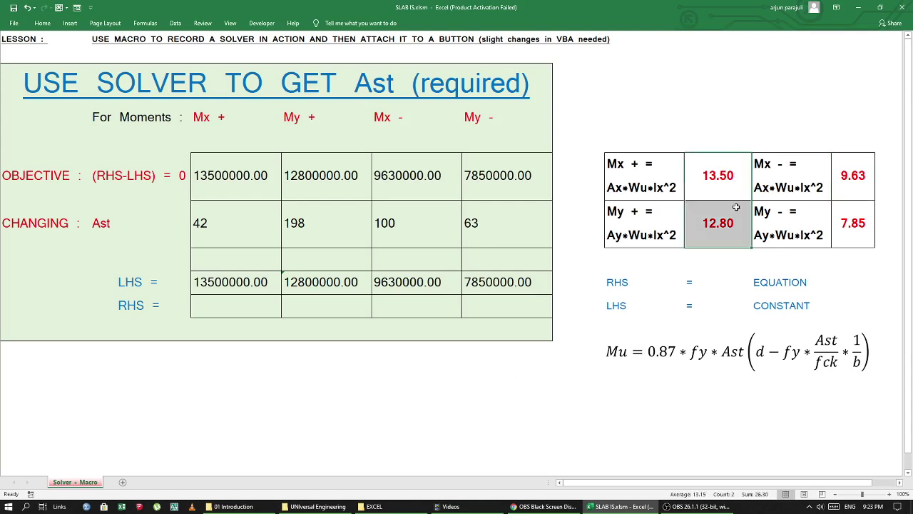
left_click_drag(853, 177, 853, 222)
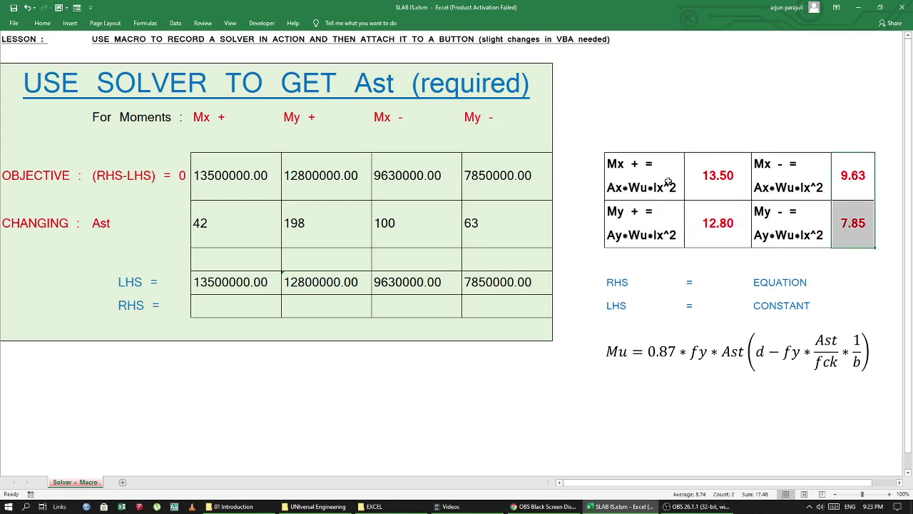
left_click_drag(656, 176, 655, 228)
left_click_drag(783, 173, 785, 229)
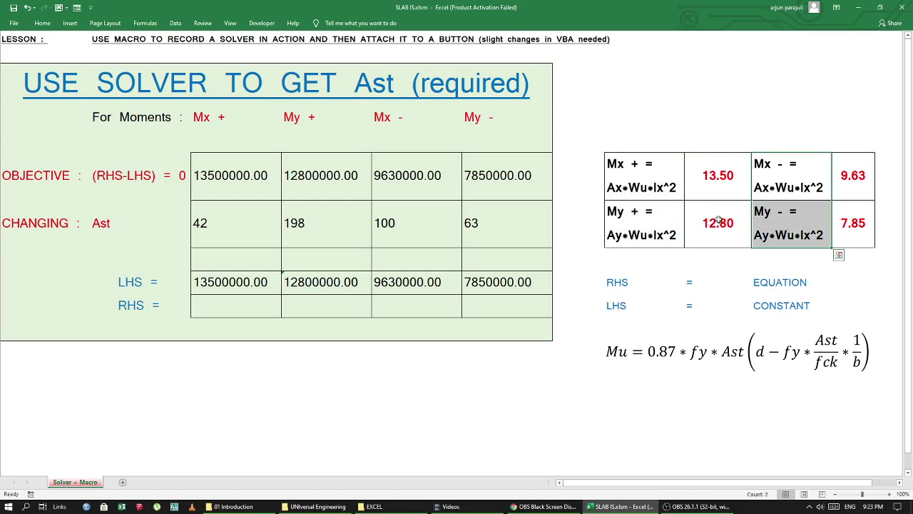
left_click_drag(655, 178, 657, 208)
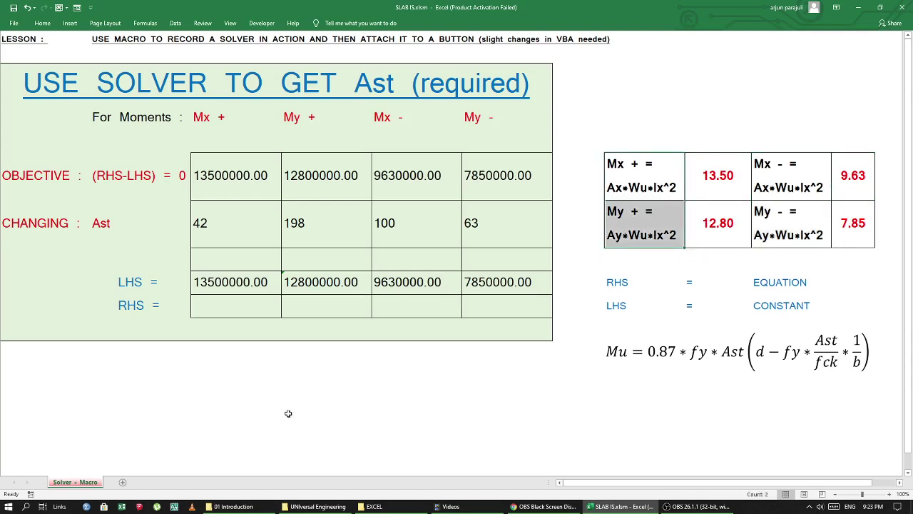
left_click(257, 396)
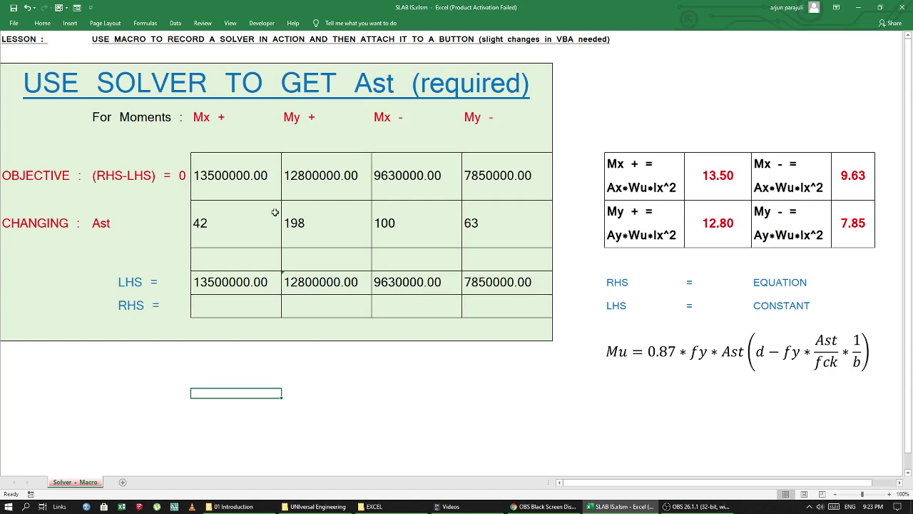
Step: Review the objective values and the Ast values 198, 100 and 63
left_click(338, 175)
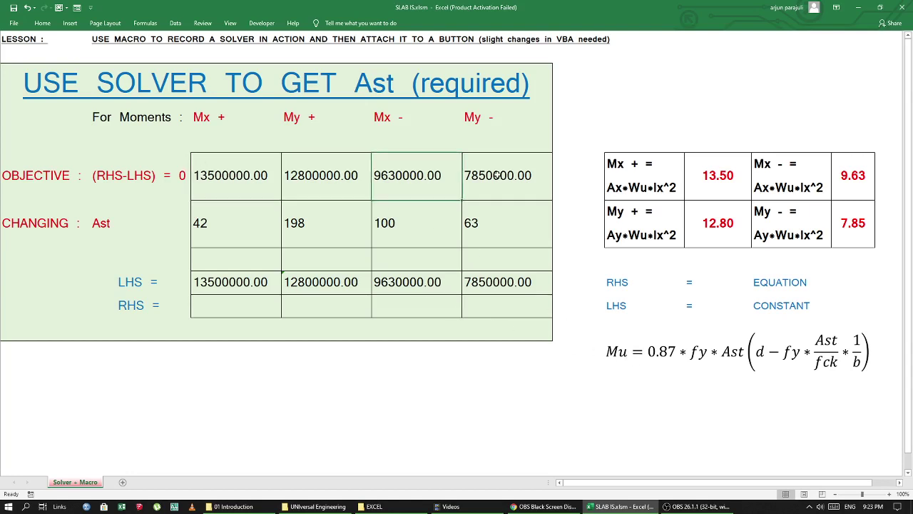
left_click_drag(249, 171, 499, 177)
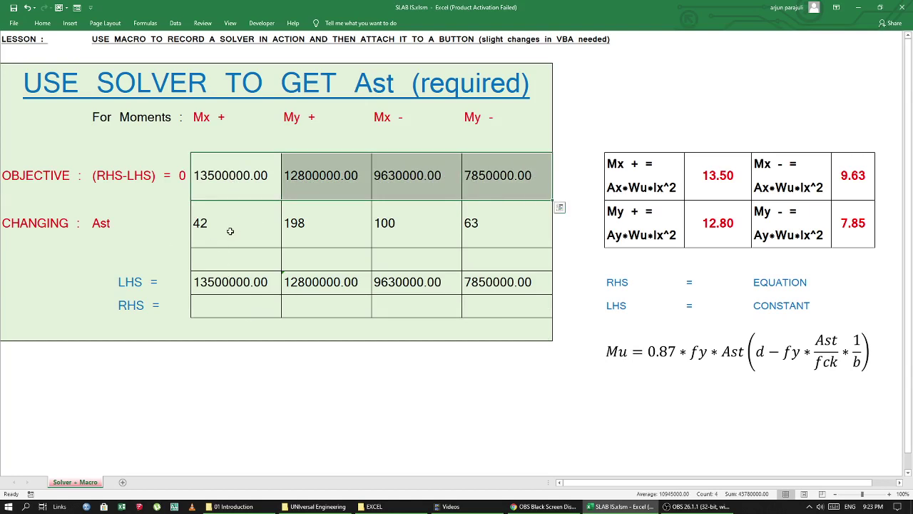
left_click_drag(304, 232, 502, 238)
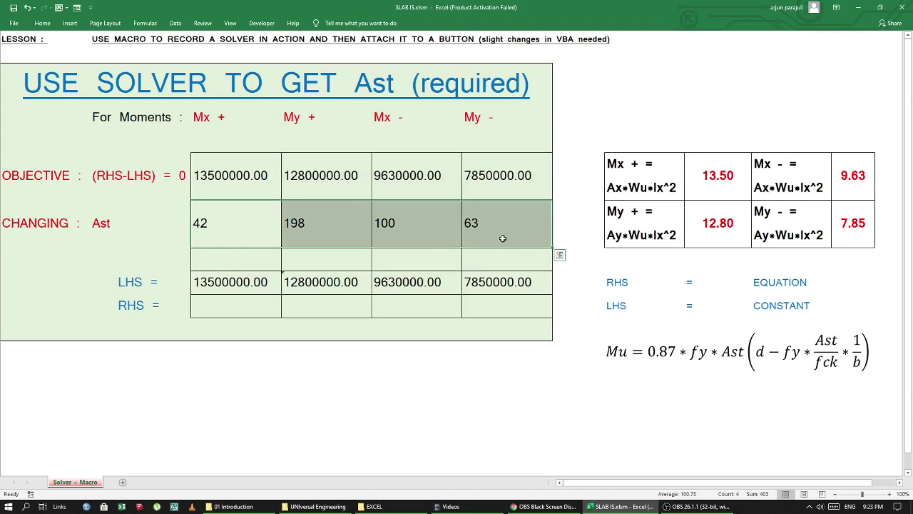
left_click(689, 355)
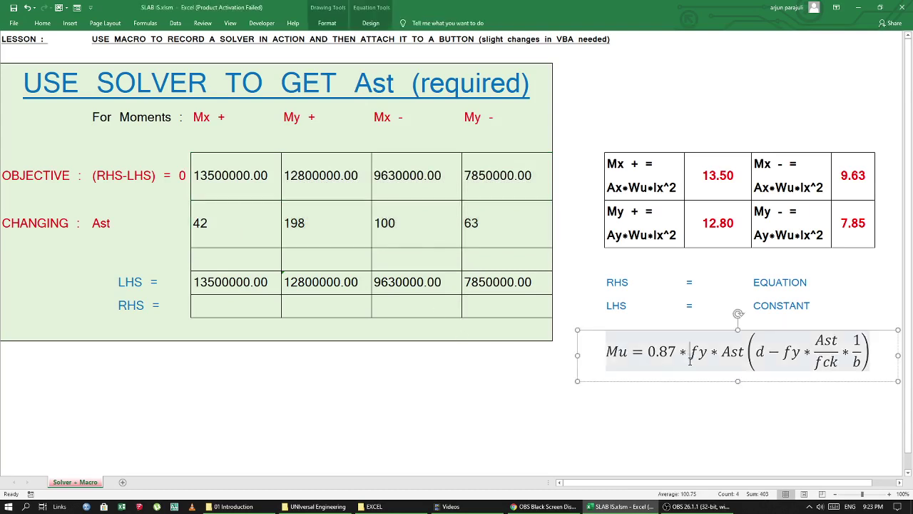
left_click(293, 383)
Step: Check the Mx+ LHS formula =I8*10^6 and the fy term in the equation
left_click(219, 279)
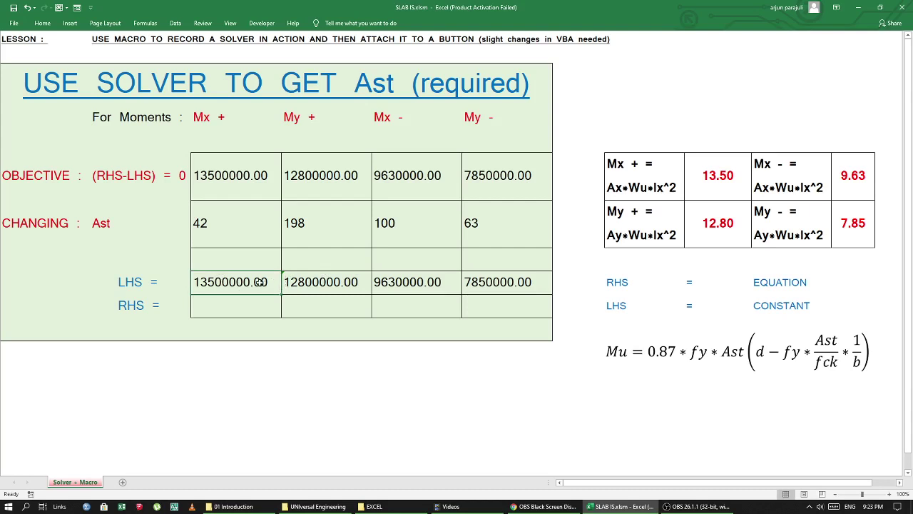
double_click(261, 282)
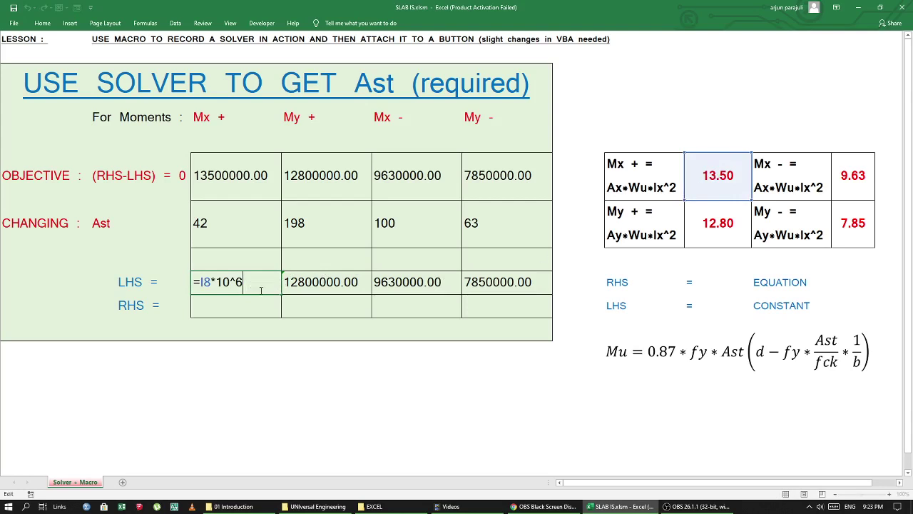
left_click(252, 400)
left_click(262, 289)
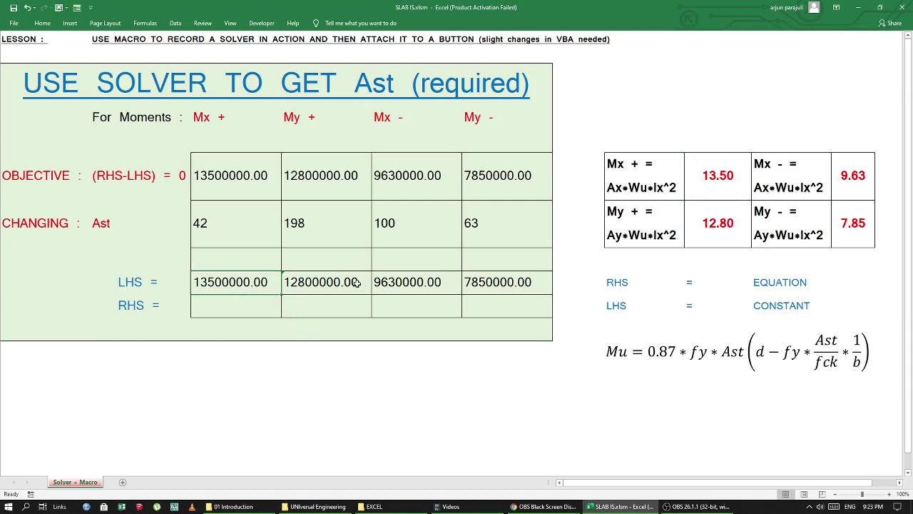
left_click(215, 307)
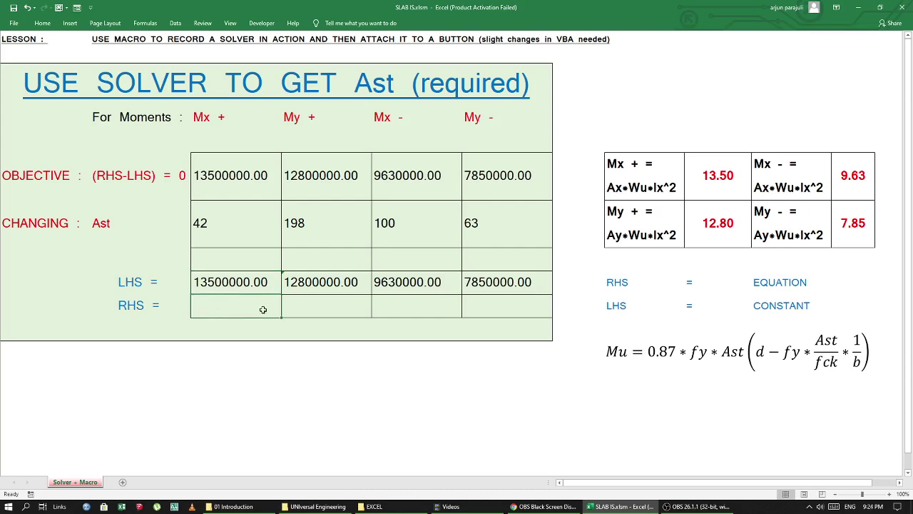
left_click(710, 351)
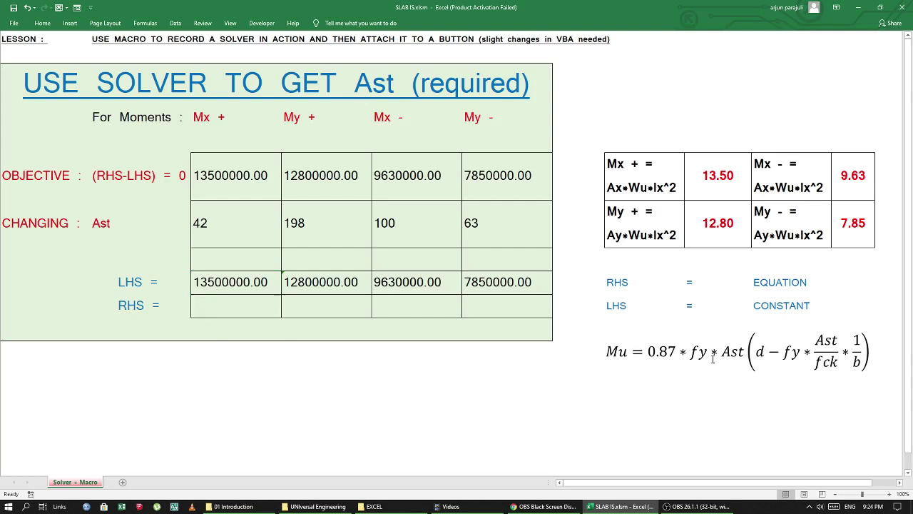
Step: Enter =0.87*500*C9*(105-500*C9/20/1000) in the Mx+ RHS cell, giving 1899166.5
left_click(248, 307)
type("=0.87*")
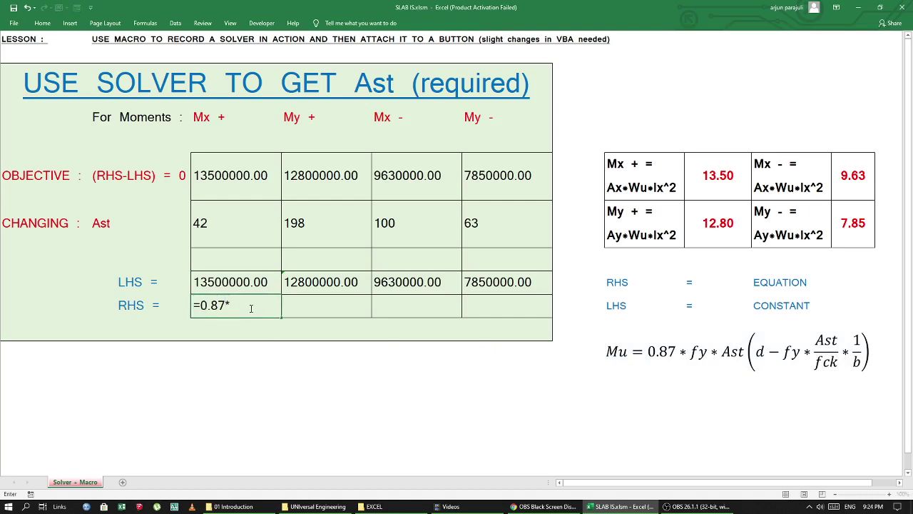
type("500*")
left_click(255, 232)
type("*")
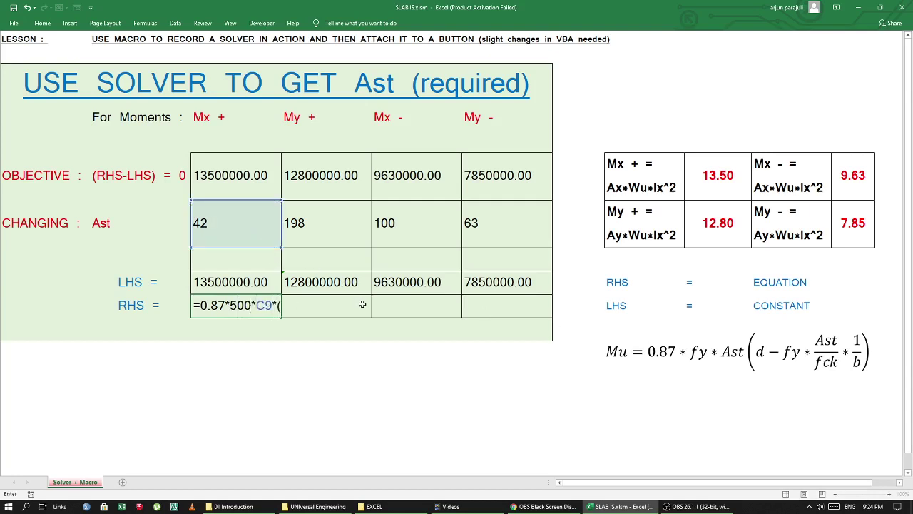
type("(10")
type("5-500")
type("*")
left_click(205, 216)
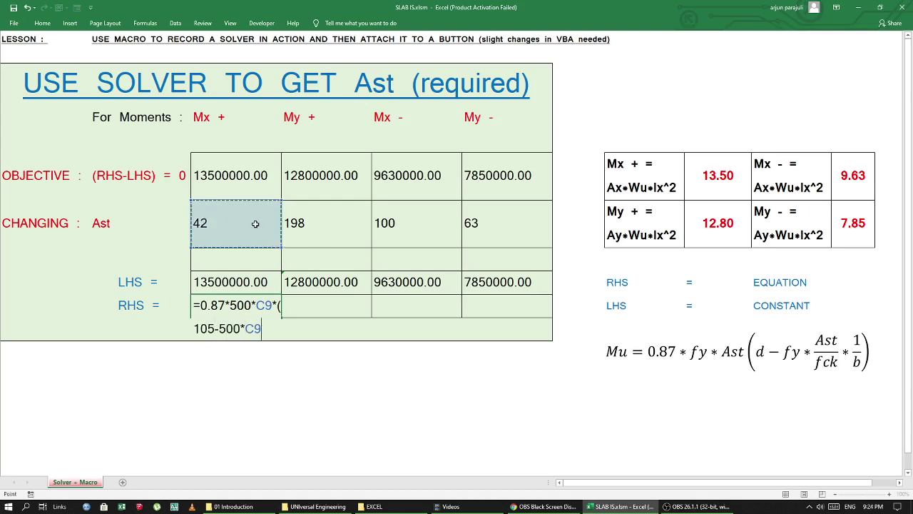
type("/20")
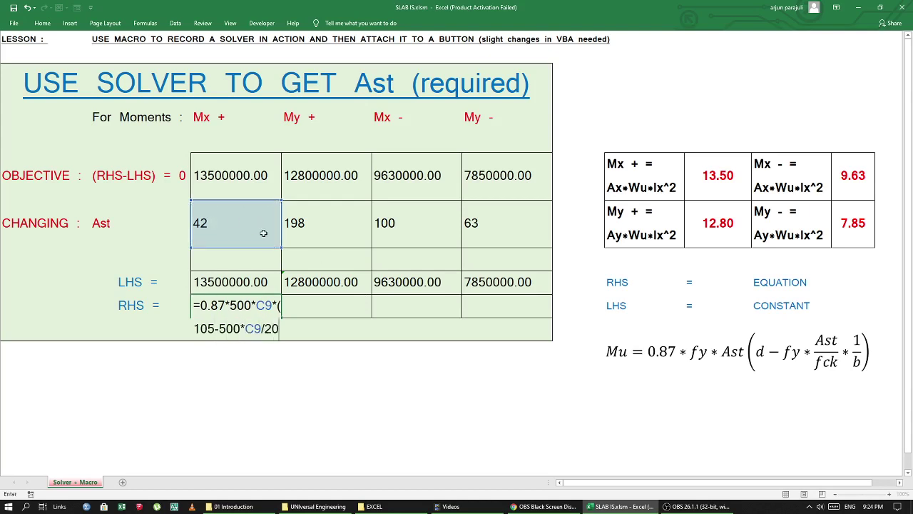
type("/1000")
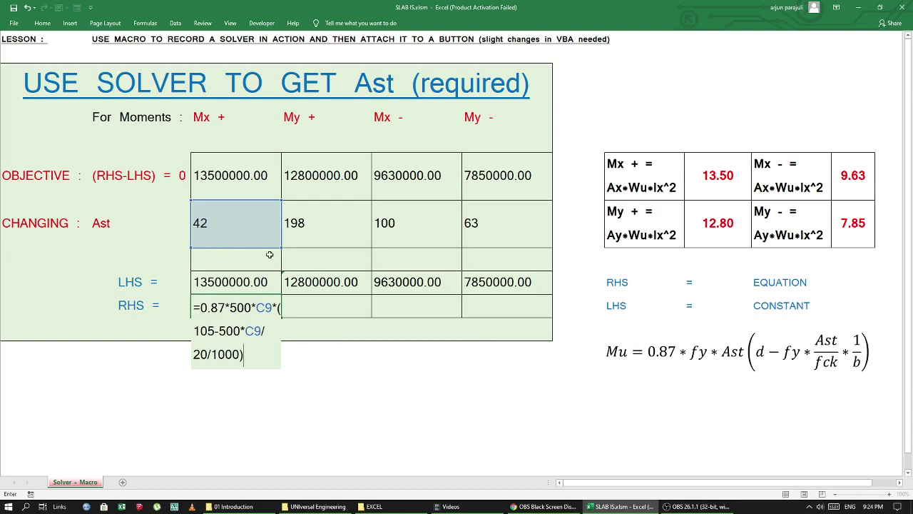
key("Return")
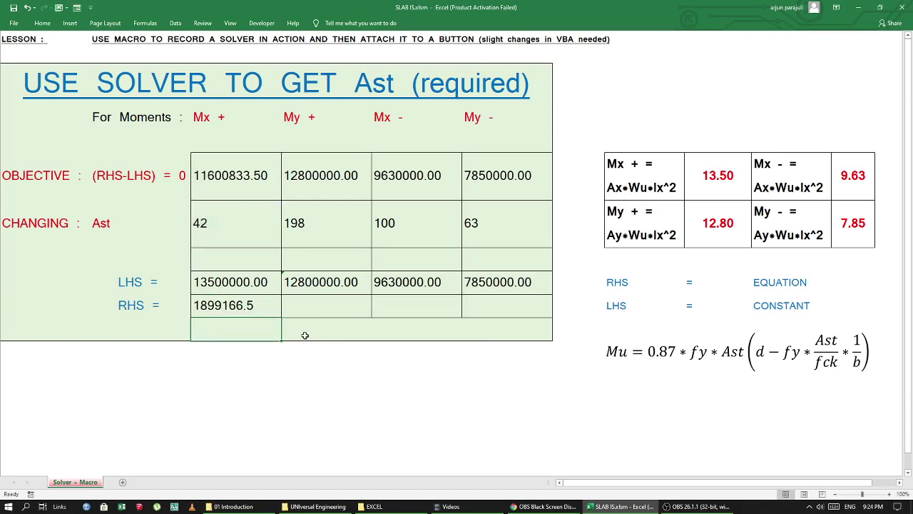
Step: Fill the RHS formula across to the My+, Mx- and My- columns
left_click(241, 311)
left_click_drag(305, 316, 515, 319)
left_click(494, 398)
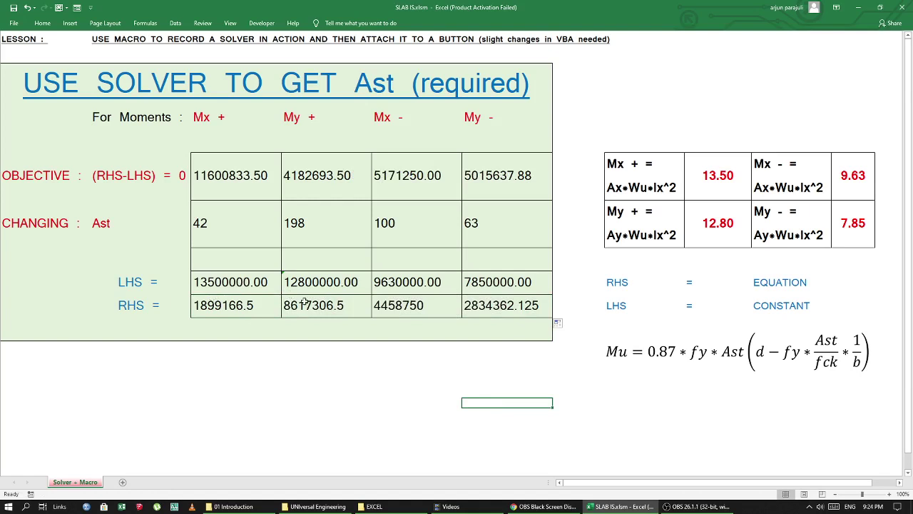
left_click_drag(501, 313, 242, 289)
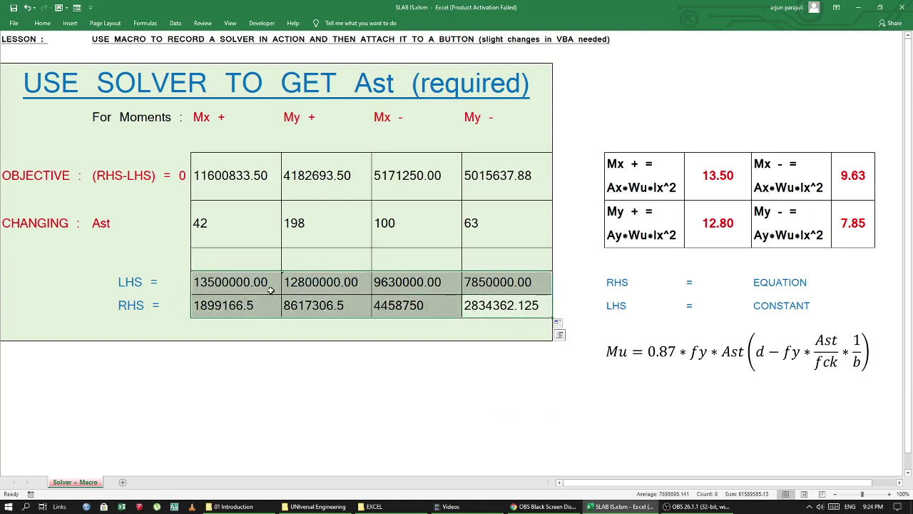
Step: Set all four Ast values to 1 so each RHS reads 45664.125
left_click(254, 227)
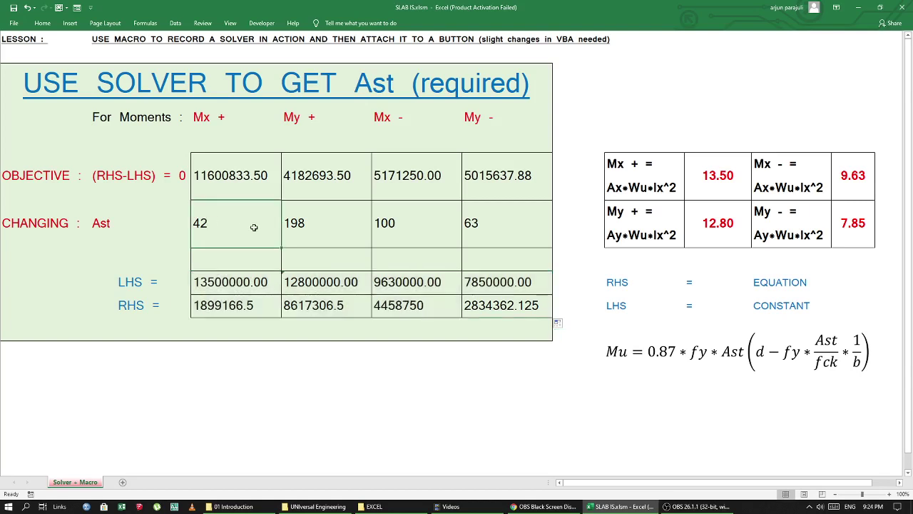
type("1")
key("Tab")
type("1")
key("Tab")
type("1")
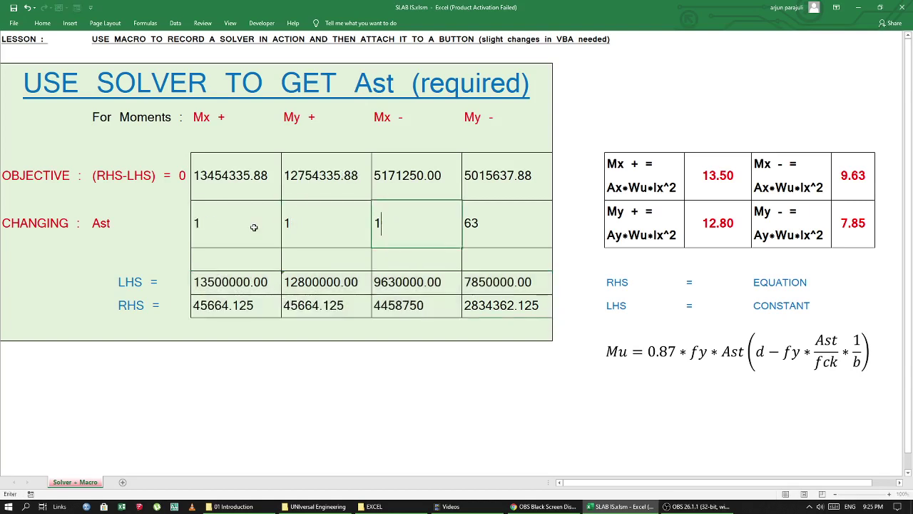
key("Tab")
type("1")
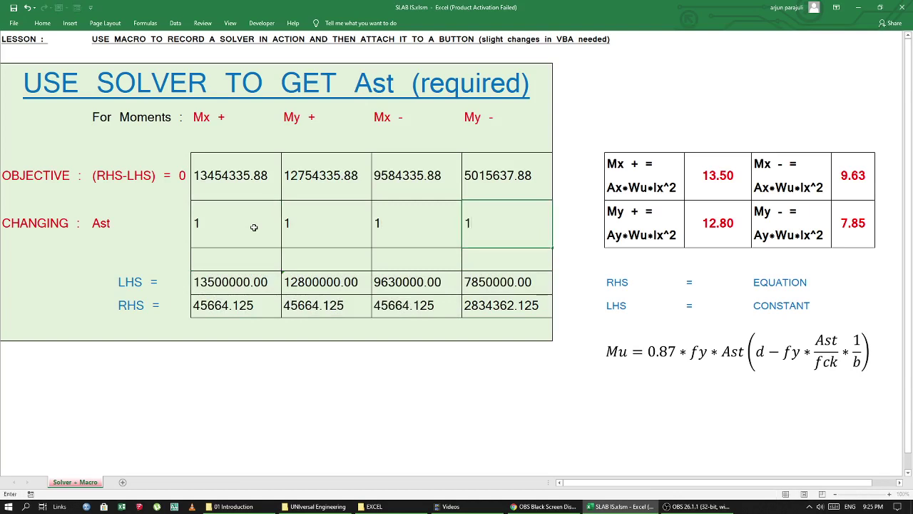
key("Return")
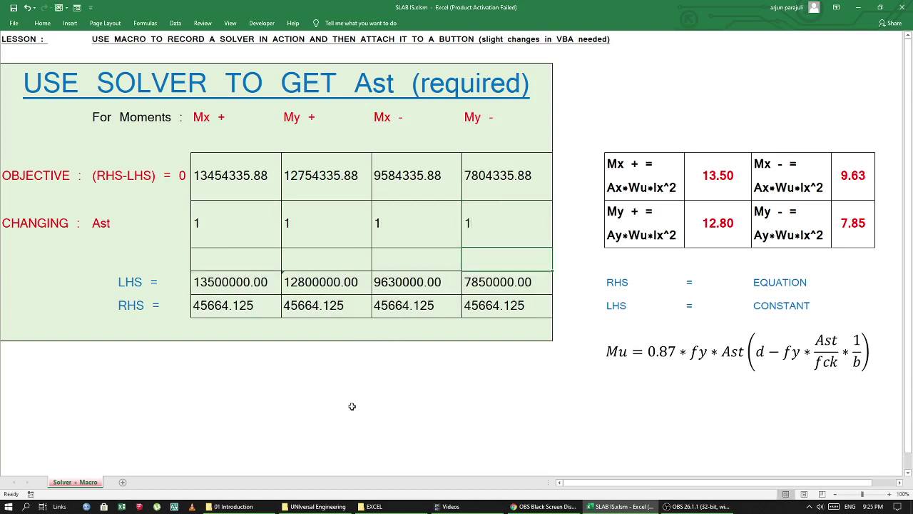
left_click(271, 410)
left_click_drag(202, 348, 514, 374)
left_click(329, 441)
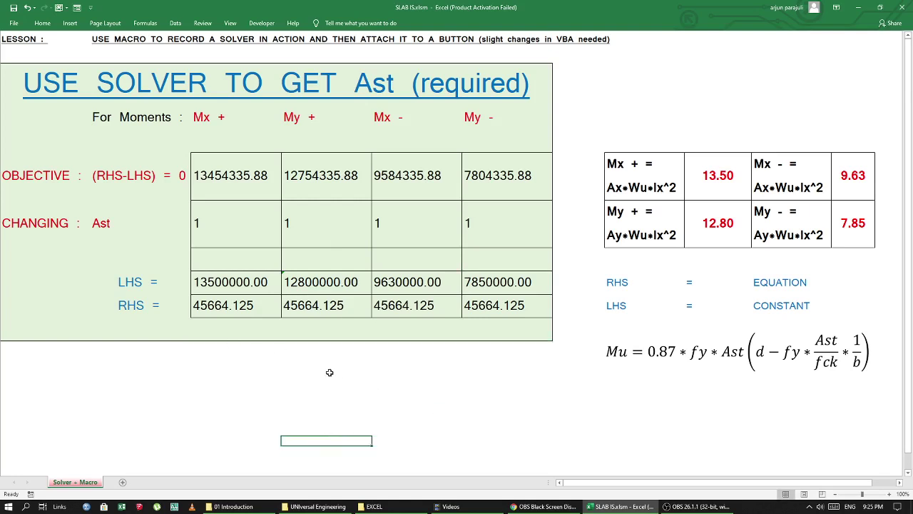
Step: Create an empty macro test_1 from the Macros list, then close the VBA editor
left_click(261, 25)
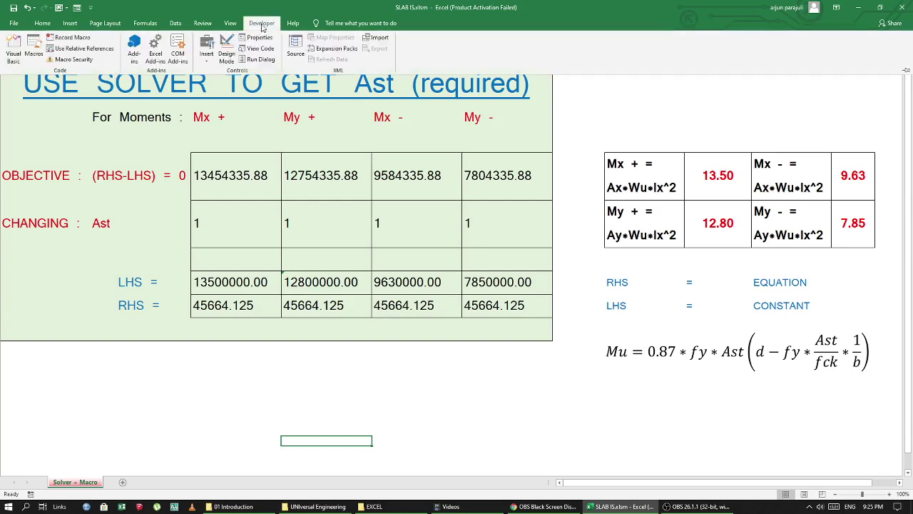
left_click(31, 49)
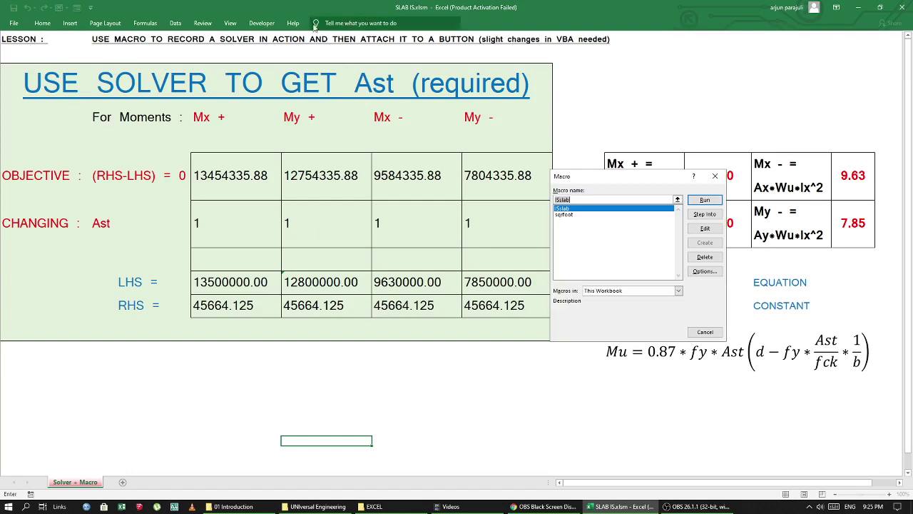
left_click(262, 24)
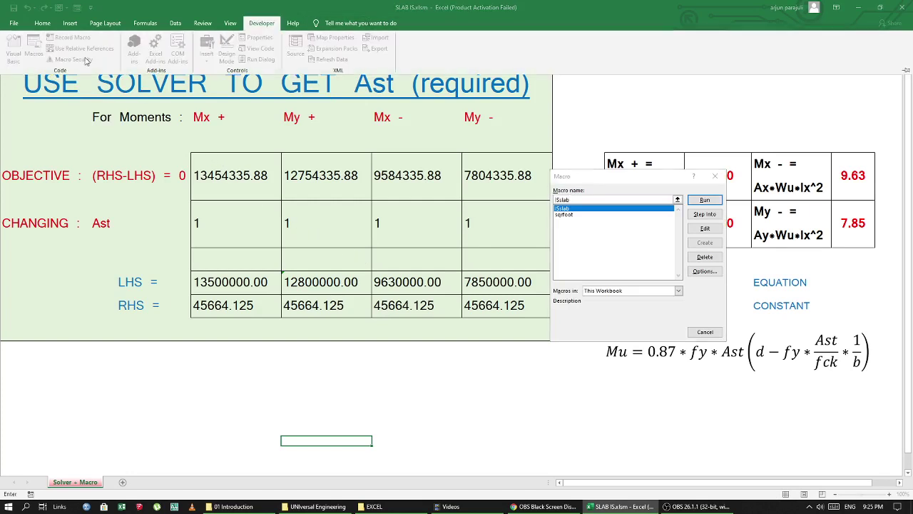
left_click(643, 174)
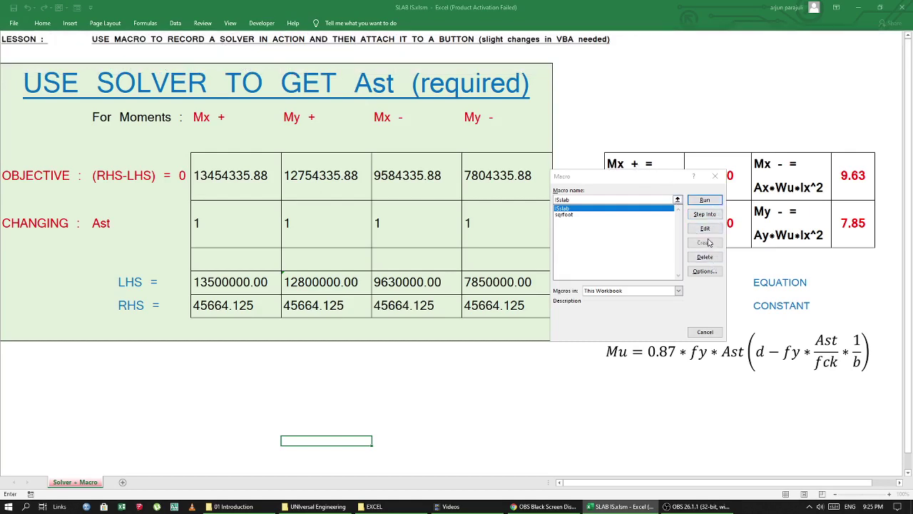
left_click(628, 252)
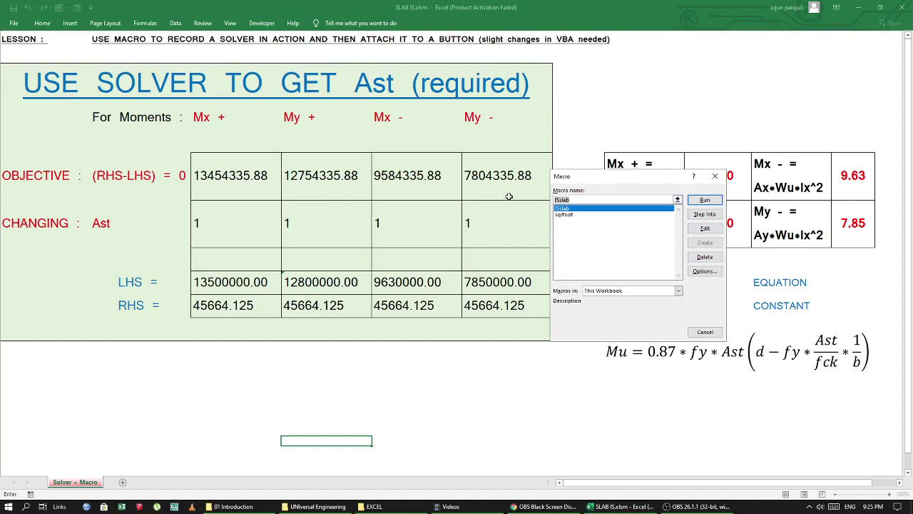
type("test_1")
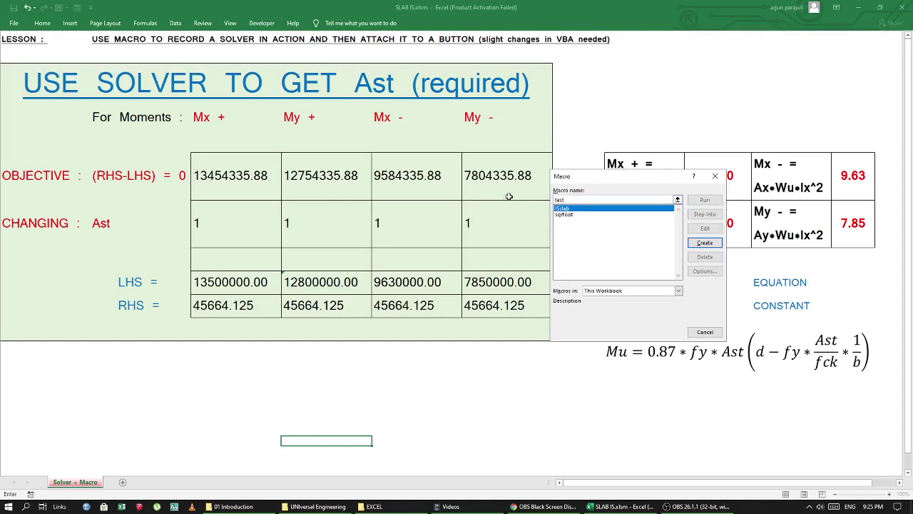
left_click(705, 243)
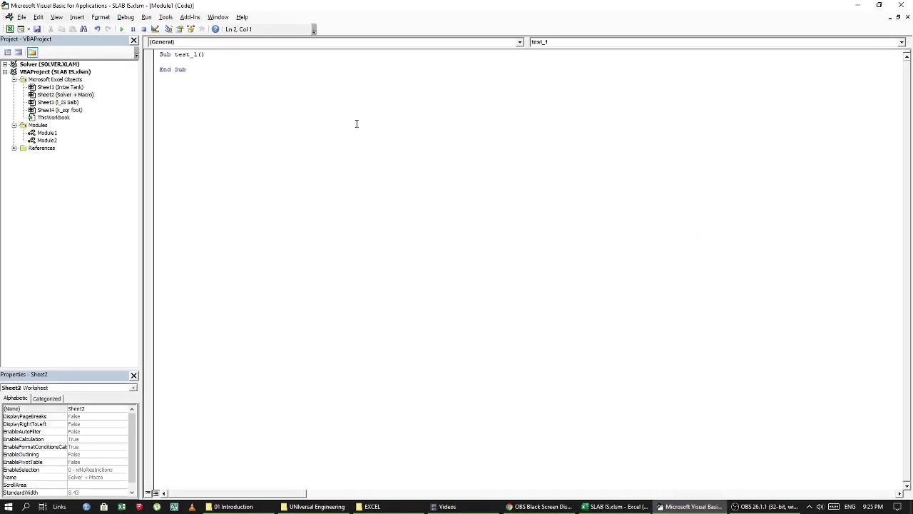
left_click_drag(499, 6, 912, 214)
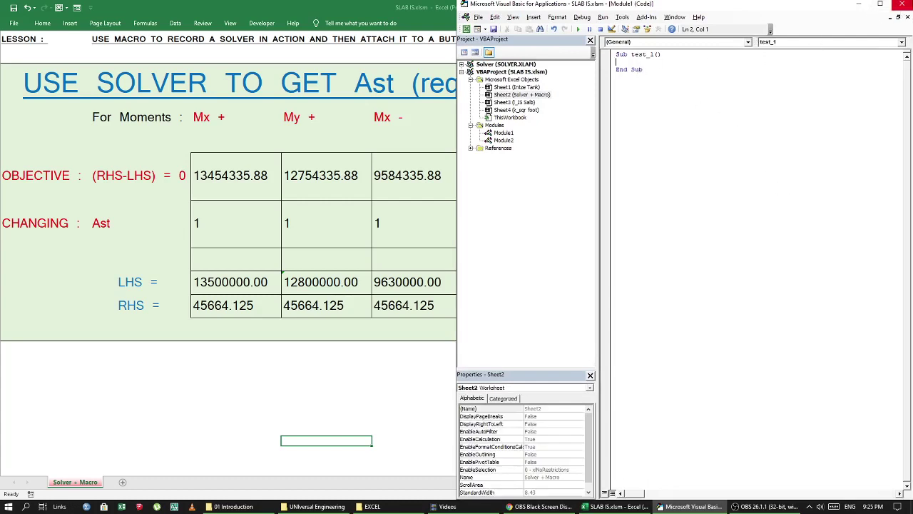
left_click(903, 4)
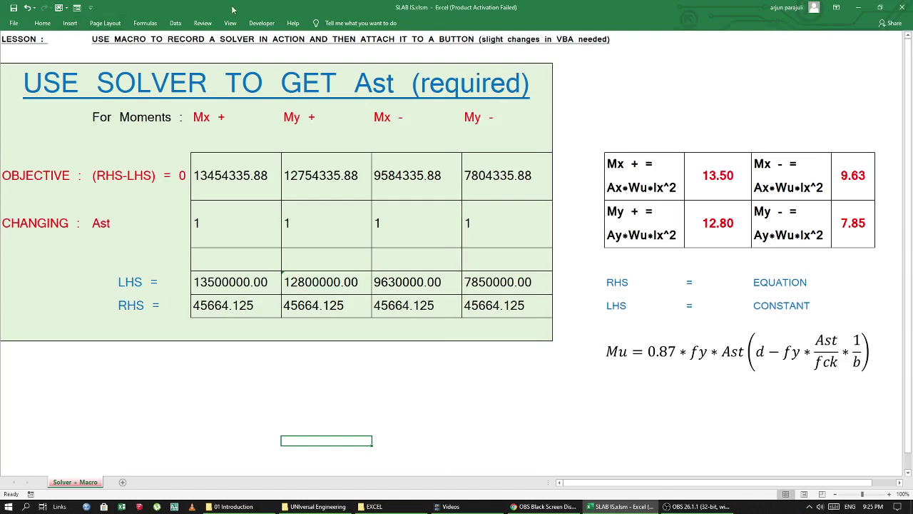
Step: Start recording a macro named test, described 'record solver for Ast calculations'
left_click(263, 24)
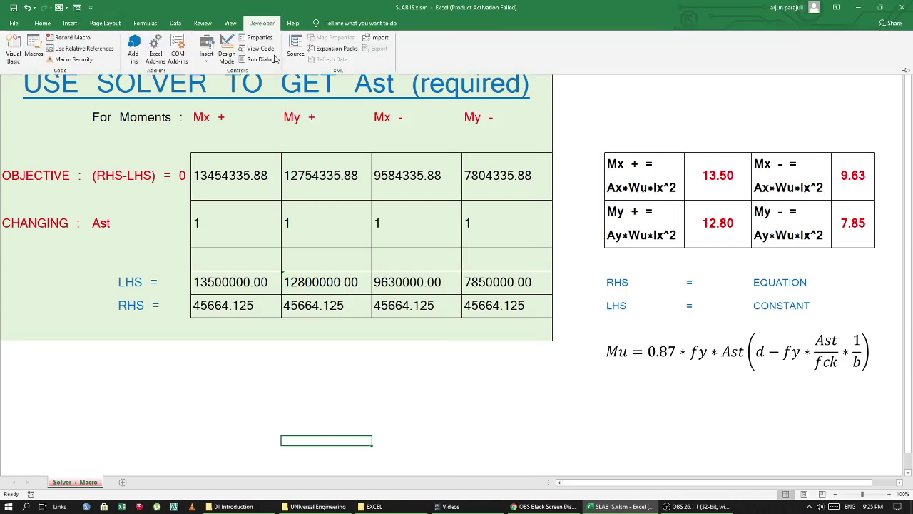
left_click(66, 37)
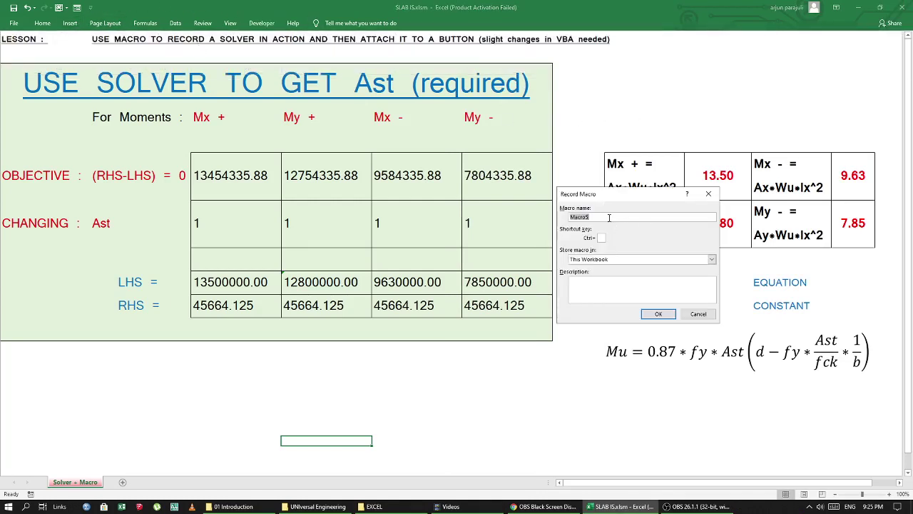
type("test")
left_click(621, 289)
type("recor")
left_click(658, 315)
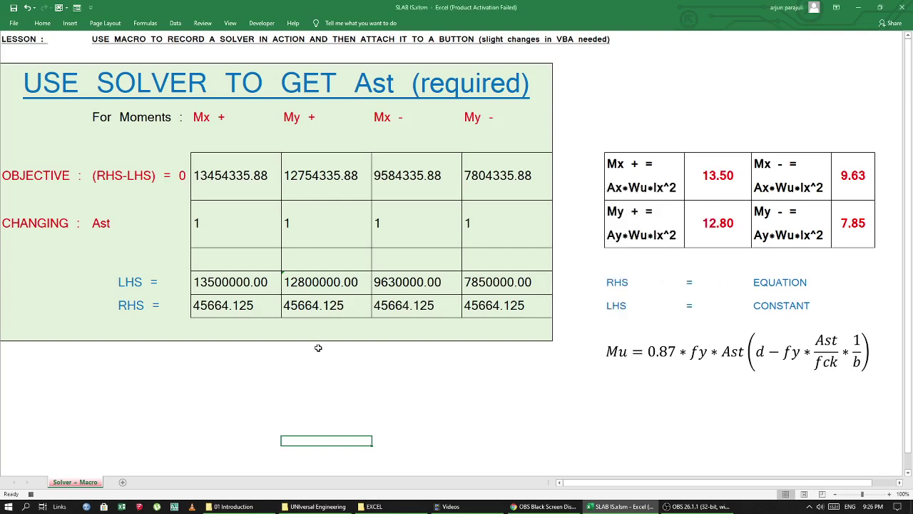
Step: In Solver, set the Mx+ objective cell $C$8 to be minimised
left_click(175, 23)
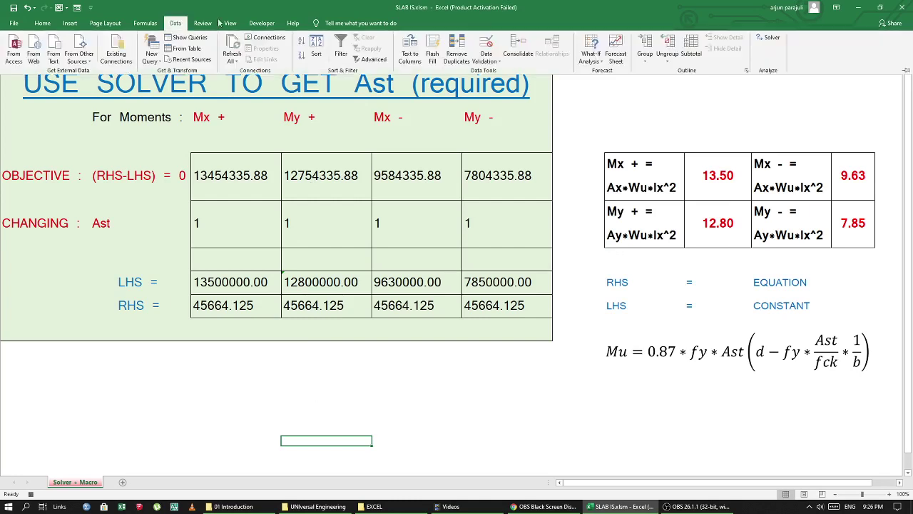
left_click(770, 37)
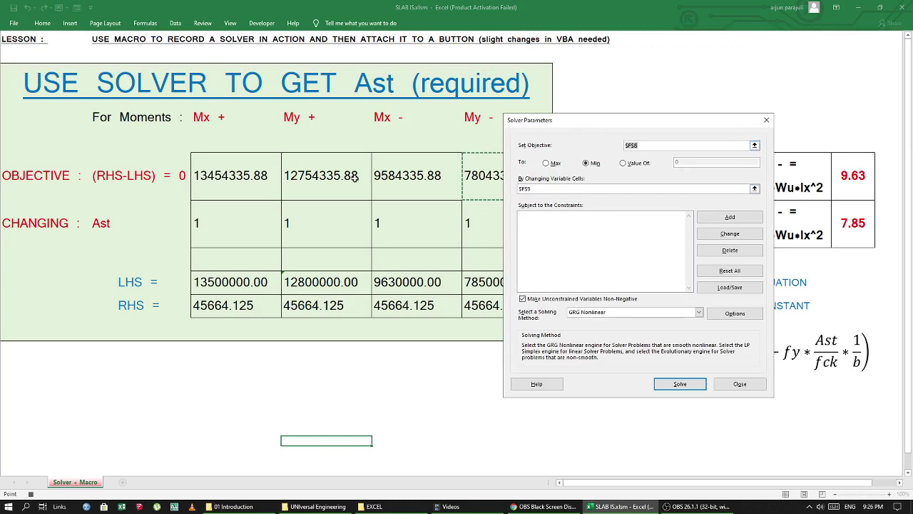
left_click(754, 146)
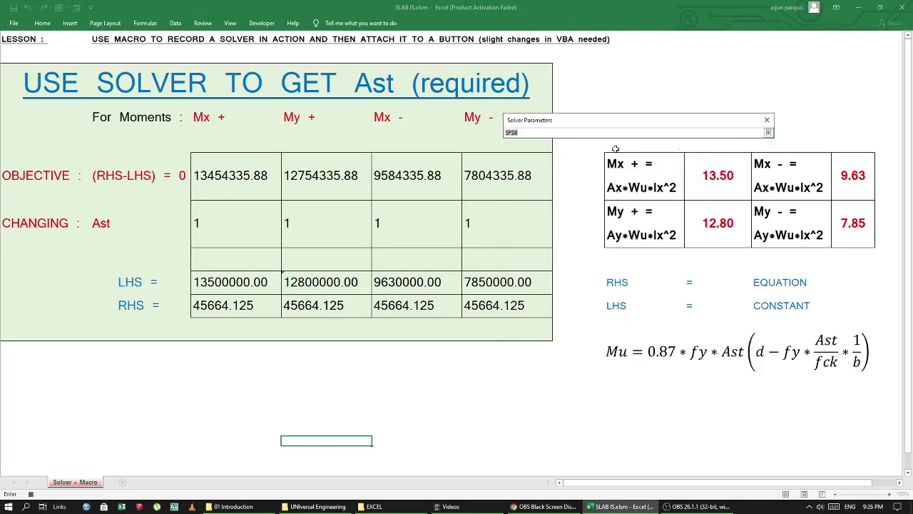
left_click(226, 191)
key("Return")
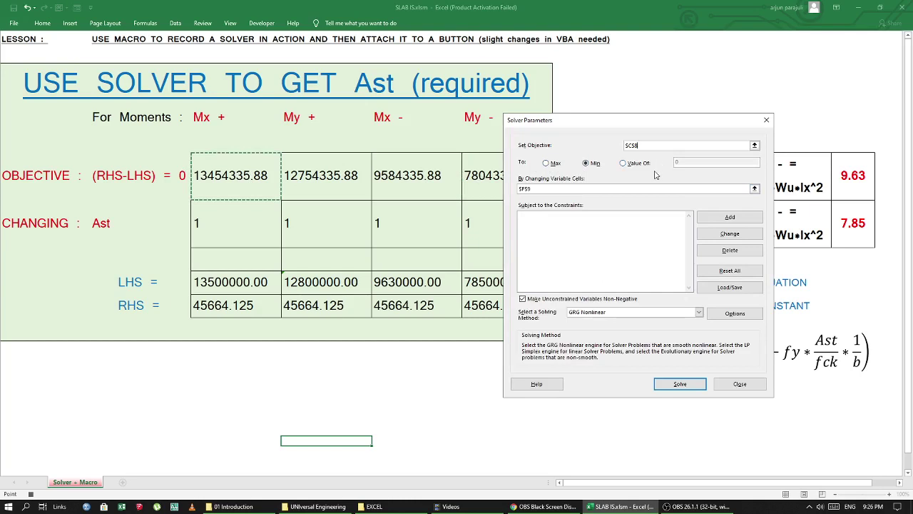
left_click(633, 169)
left_click(596, 168)
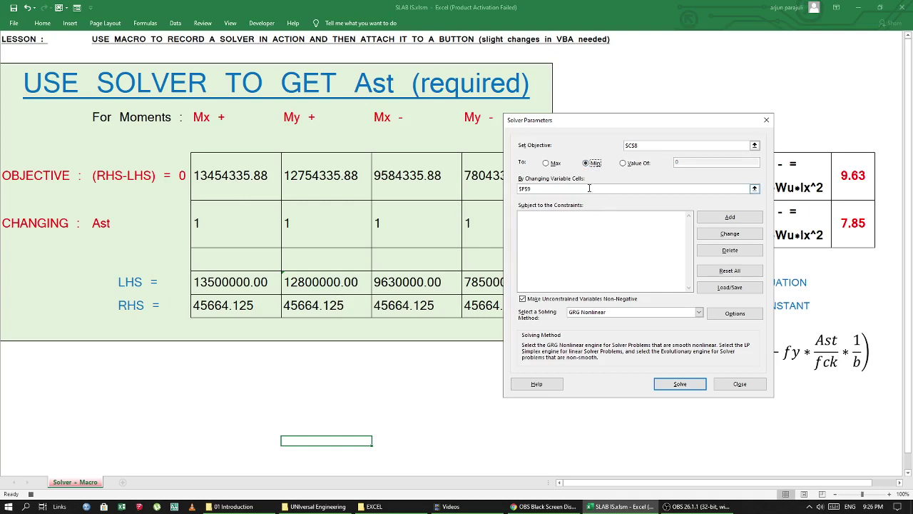
Step: Use $C$9 as the changing cell and solve, keeping Ast 319.9380096
left_click(755, 189)
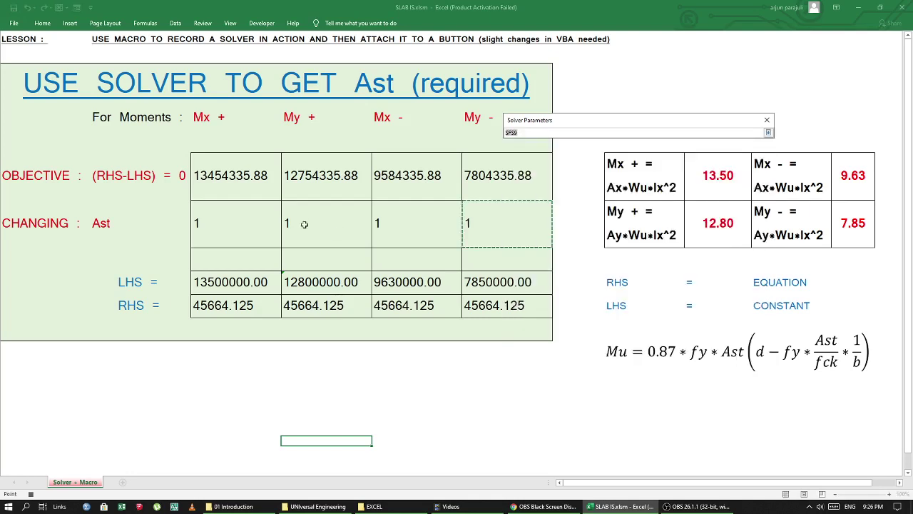
left_click(254, 221)
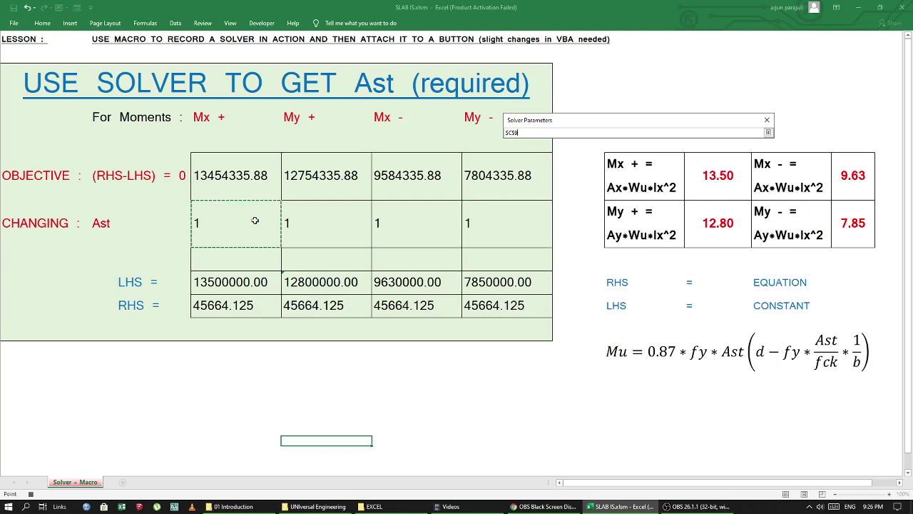
key("Return")
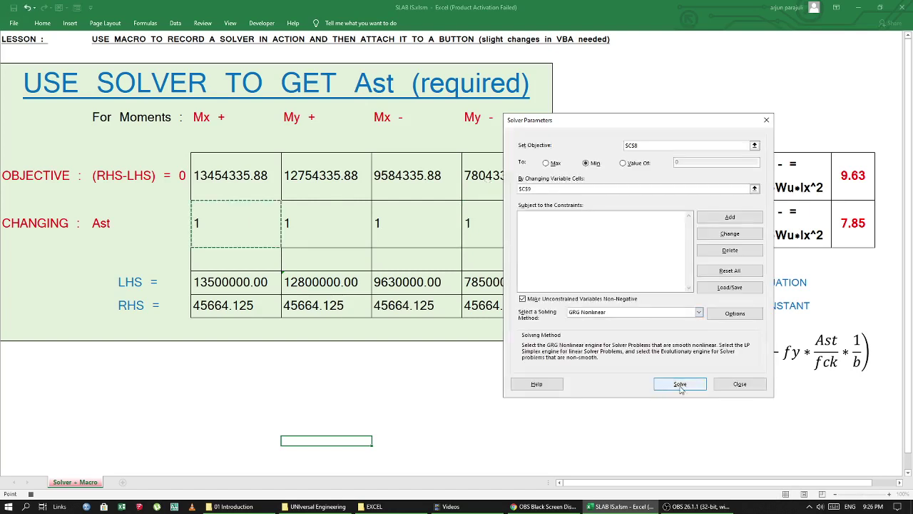
left_click(680, 384)
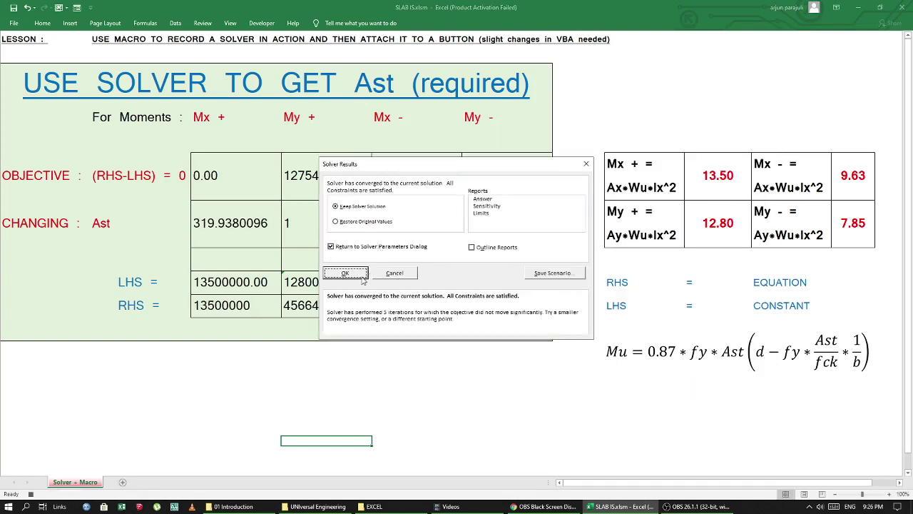
left_click(348, 274)
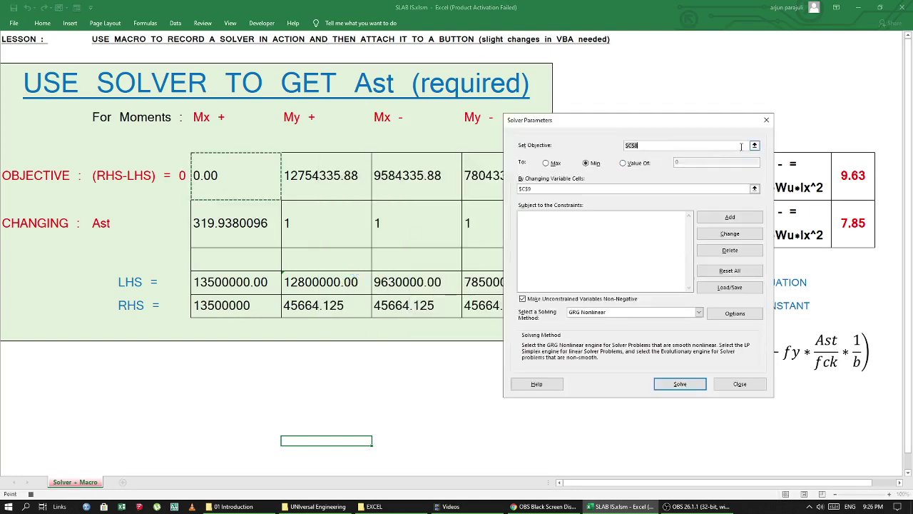
Step: Solve the My+ column with objective D8 and changing cell D9, giving Ast 301.9486921
left_click(754, 145)
left_click(330, 175)
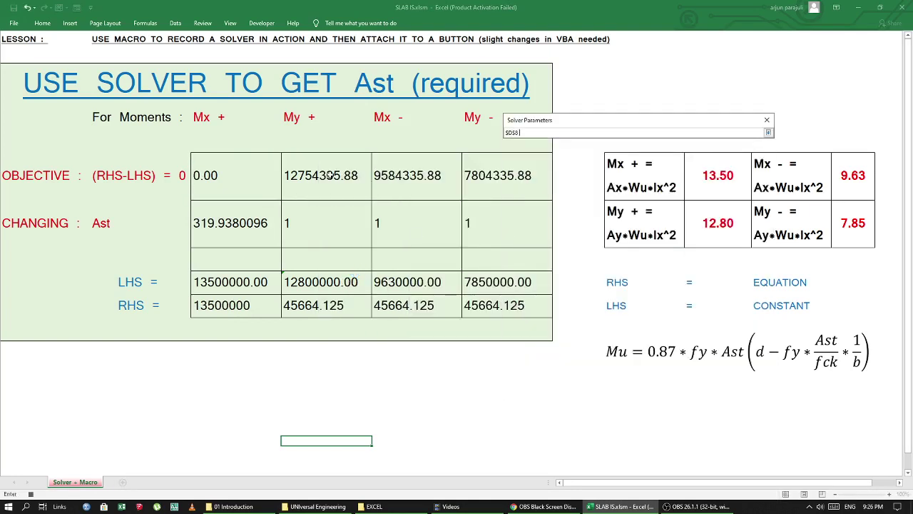
key("Return")
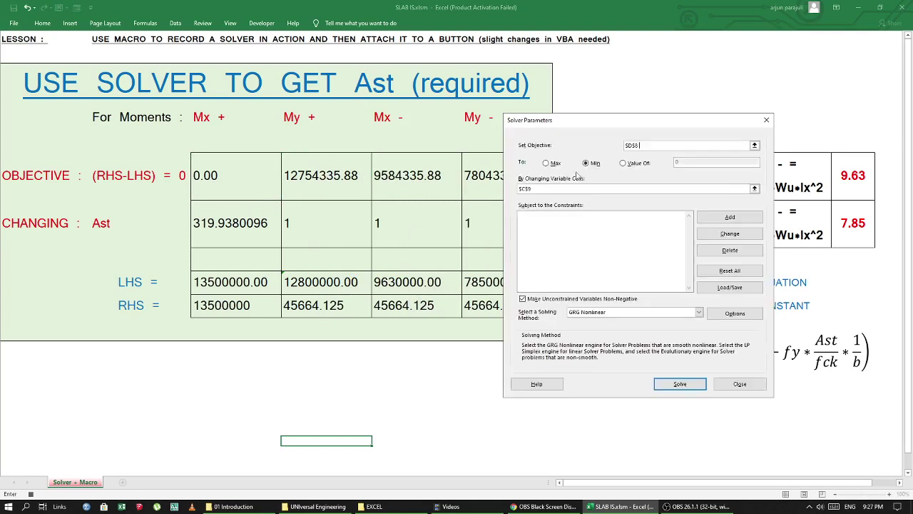
left_click(754, 188)
left_click(321, 225)
key("Return")
left_click(679, 384)
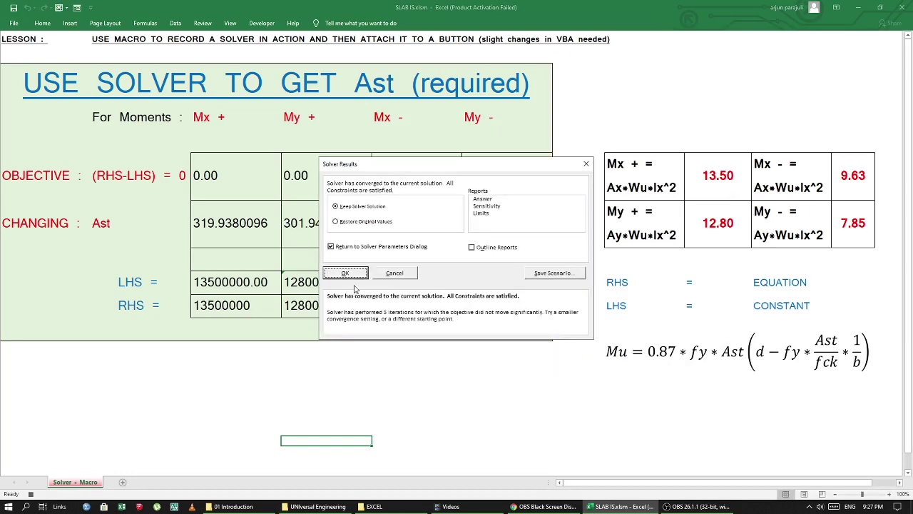
left_click(349, 277)
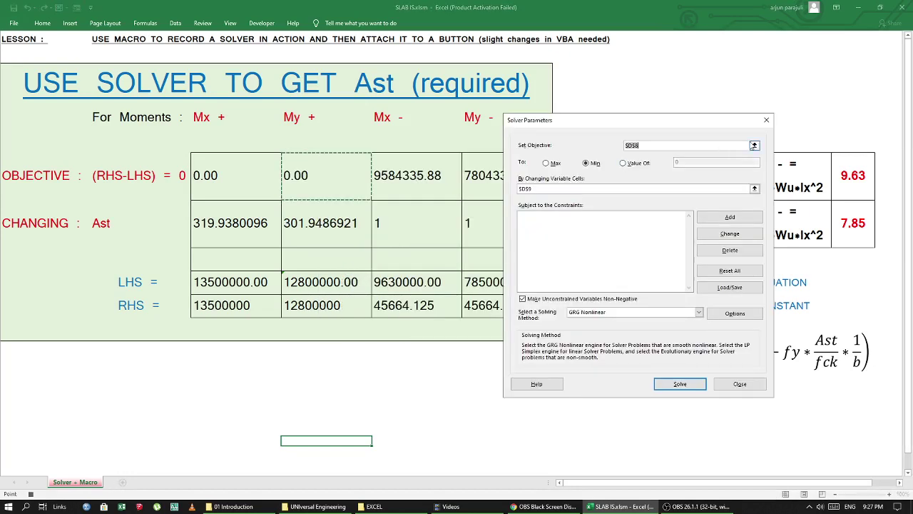
Step: Solve the Mx- column with objective E8 and changing cell E9, giving Ast 222.639417
left_click(755, 146)
left_click(419, 175)
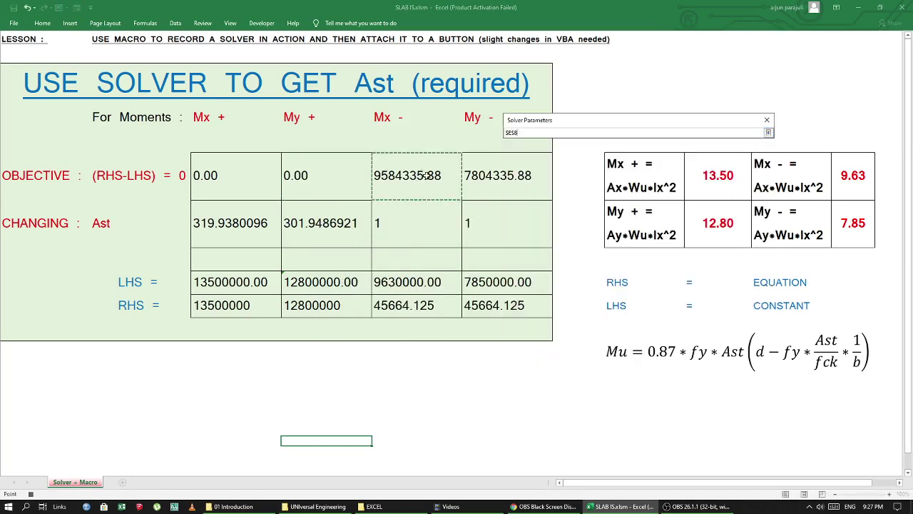
key("Return")
left_click(755, 188)
left_click(437, 224)
key("Return")
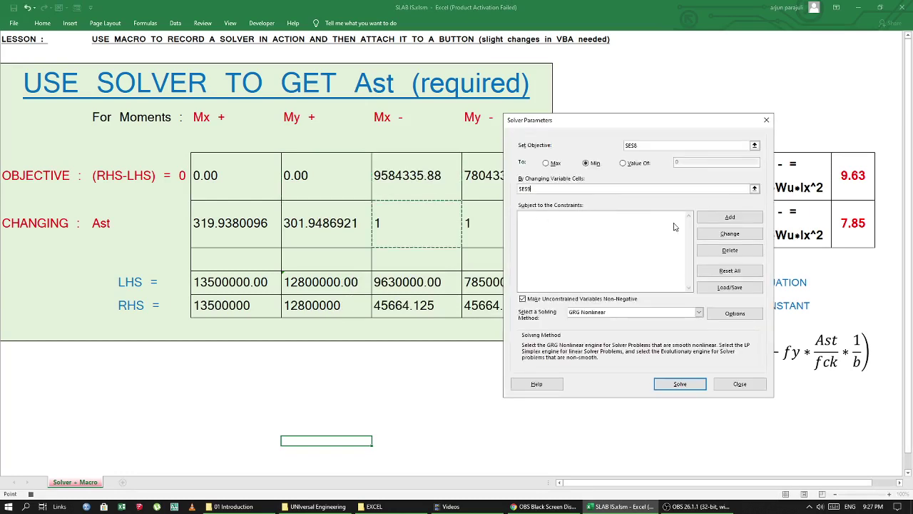
left_click(679, 384)
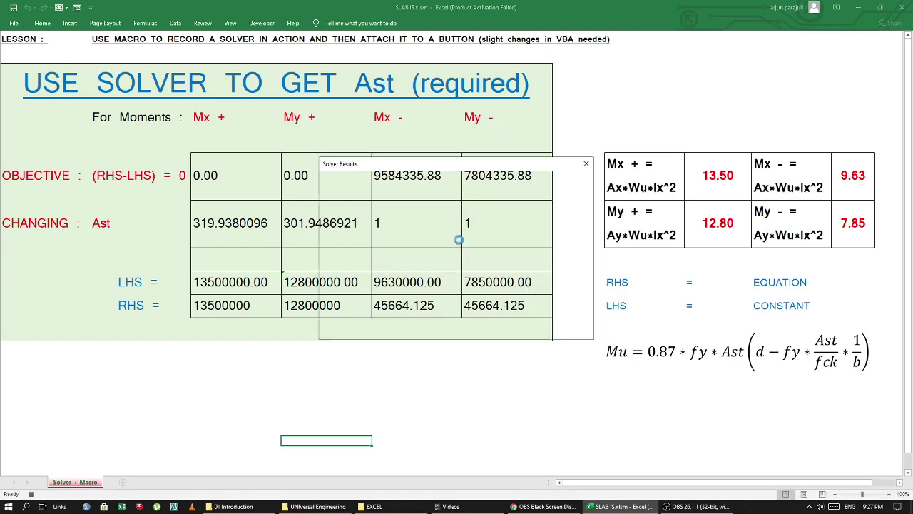
left_click_drag(503, 169, 733, 161)
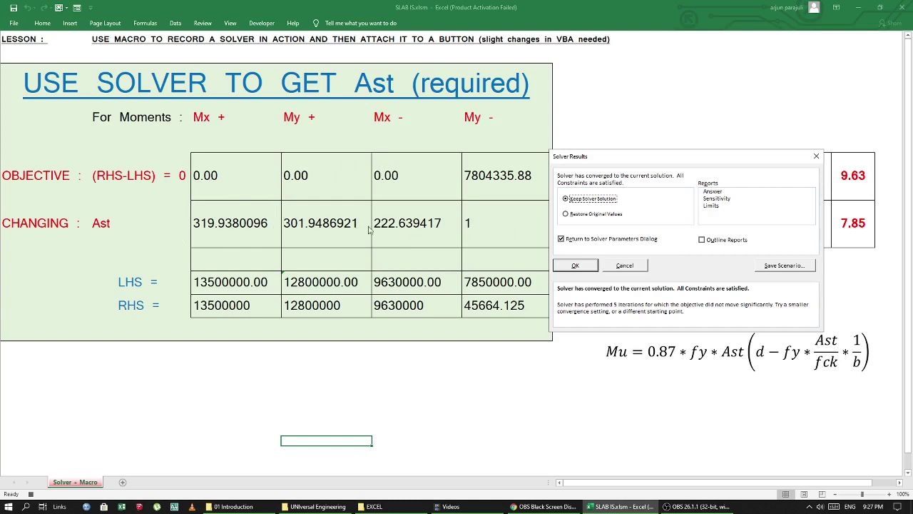
left_click(585, 265)
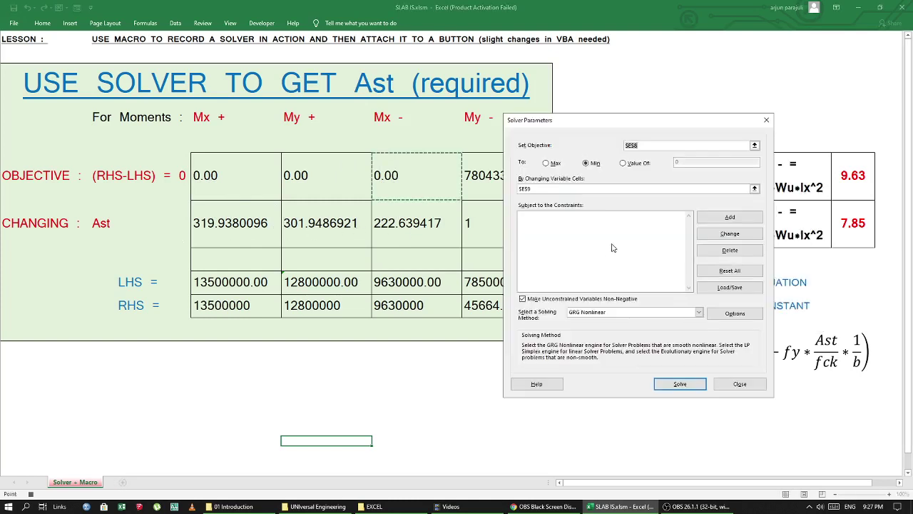
Step: Solve My- with objective F8 and changing cell F9 for Ast 179.541482, then close Solver
left_click(755, 145)
left_click(468, 175)
key("Return")
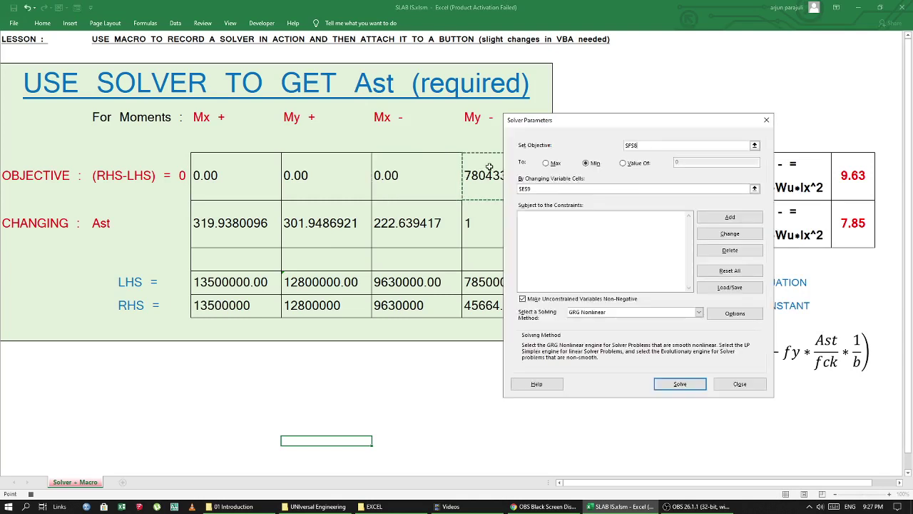
left_click(755, 190)
left_click(503, 210)
key("Return")
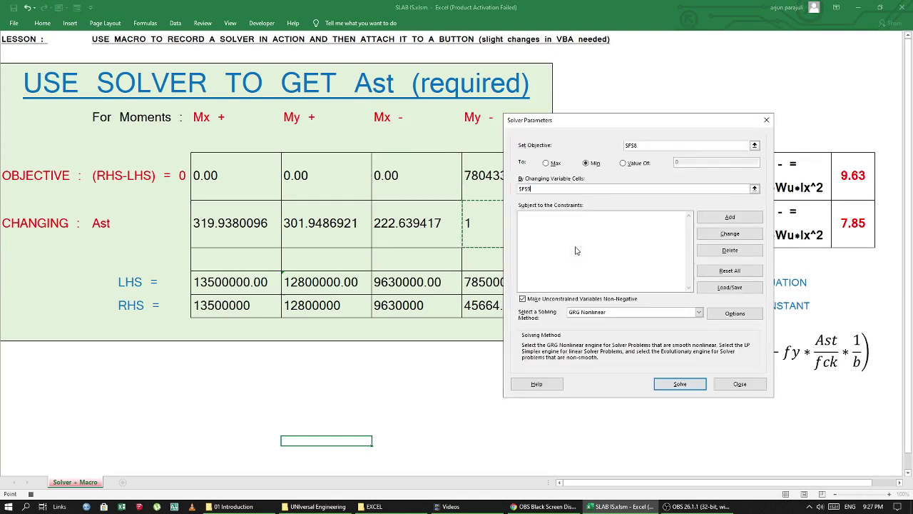
left_click(686, 384)
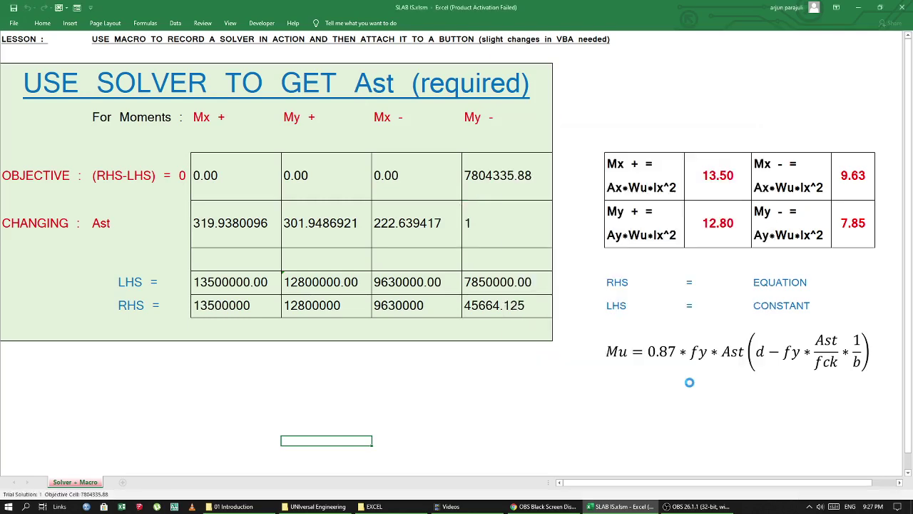
left_click_drag(472, 169, 728, 149)
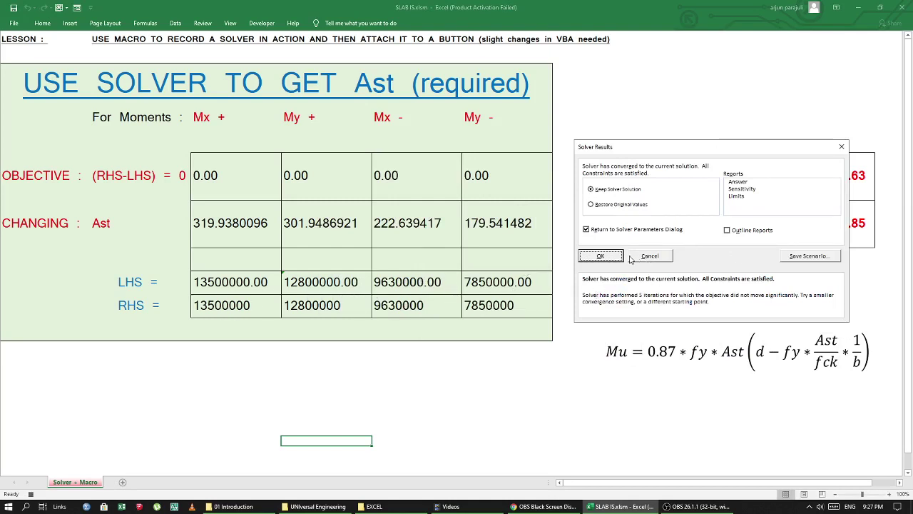
left_click(601, 256)
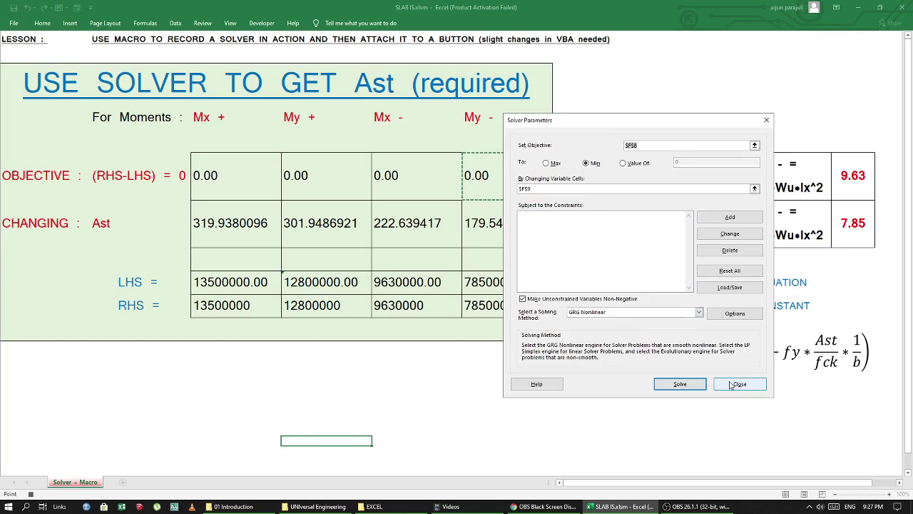
left_click(727, 382)
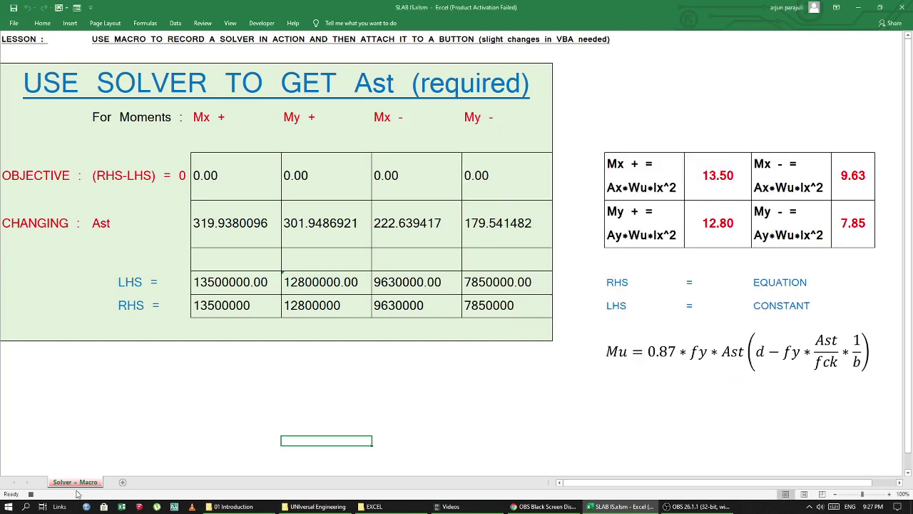
Step: Stop the macro recording and bring up the Developer, then Insert tools
left_click(33, 494)
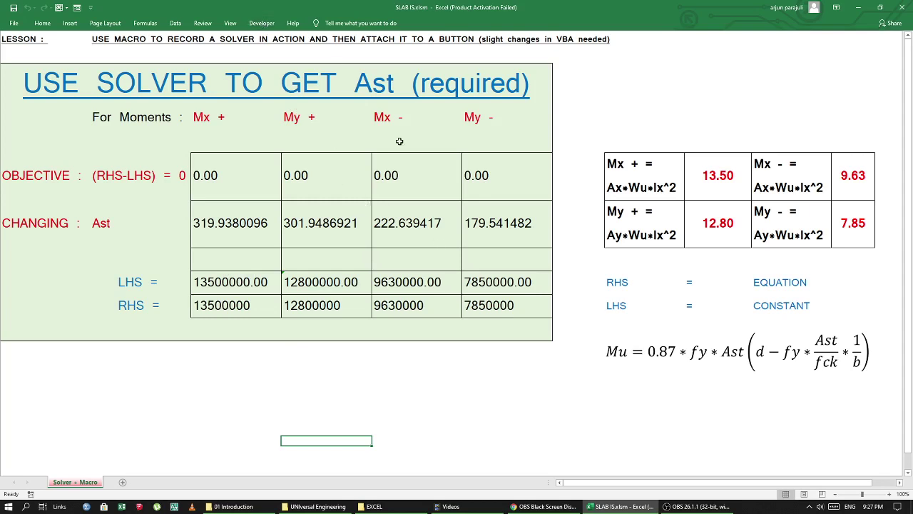
left_click(262, 23)
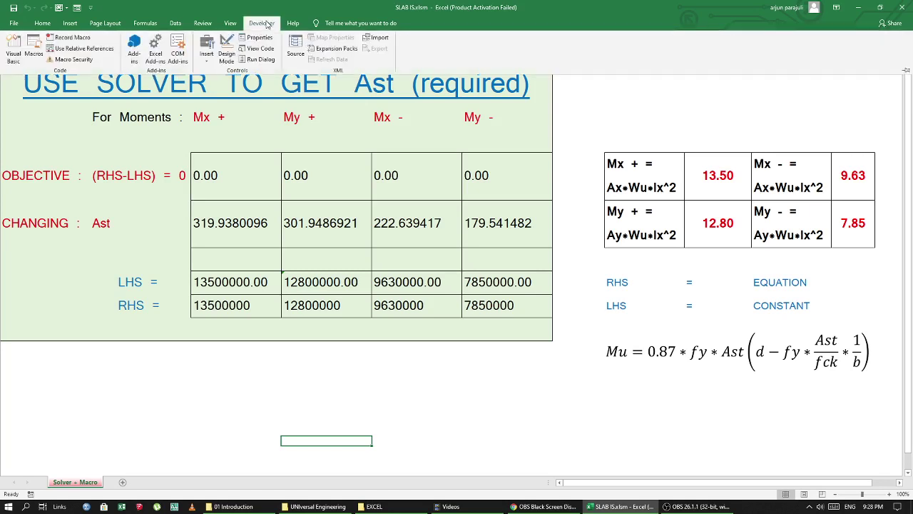
left_click(69, 23)
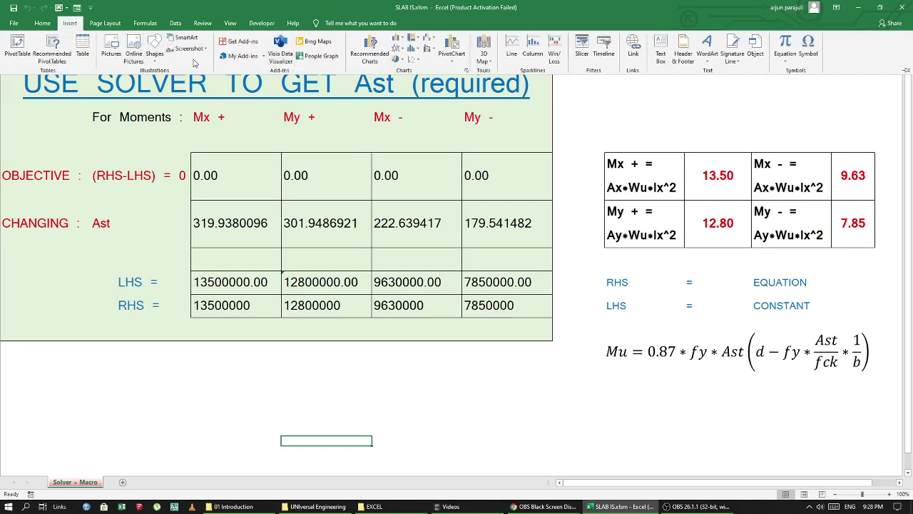
Step: Draw an oval shape below the results table
left_click(154, 48)
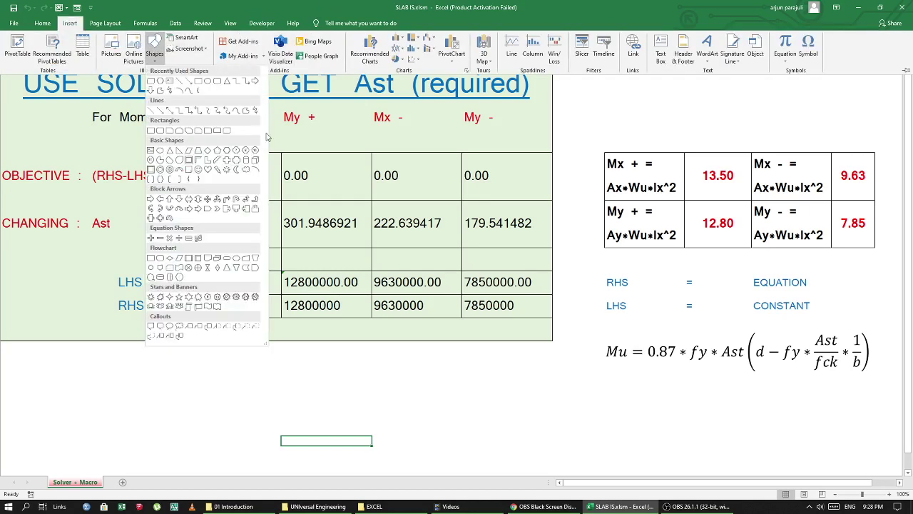
left_click(217, 81)
mouse_move(192, 369)
left_mouse_down()
mouse_move(420, 414)
mouse_move(425, 441)
left_mouse_up()
Step: Label the oval 'Solver for Ast' and enlarge its font size
right_click(283, 385)
left_click(271, 383)
right_click(270, 416)
left_click(307, 312)
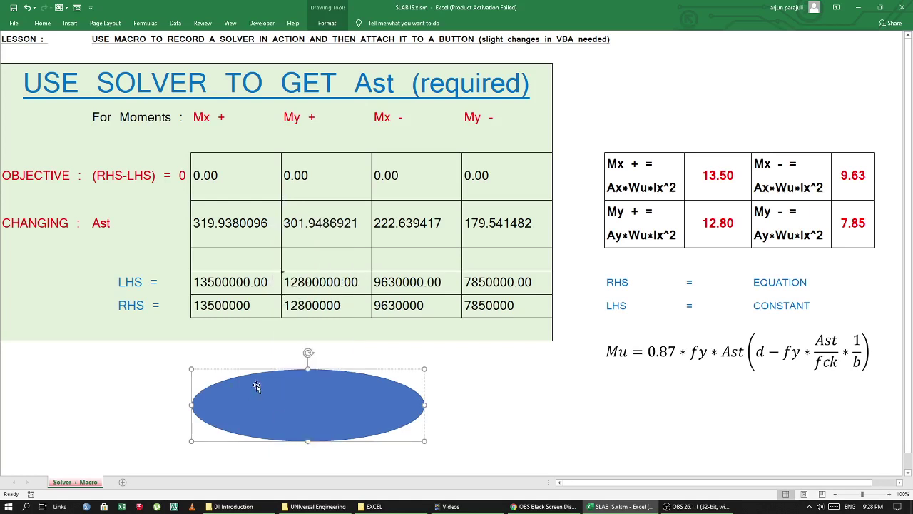
type("Solver for")
key("ctrl+shift+Left")
key("ctrl+shift+Left")
key("ctrl+shift+period")
key("ctrl+shift+period")
key("ctrl+shift+period")
key("ctrl+shift+period")
key("ctrl+shift+period")
key("ctrl+shift+period")
key("ctrl+shift+period")
left_click(503, 439)
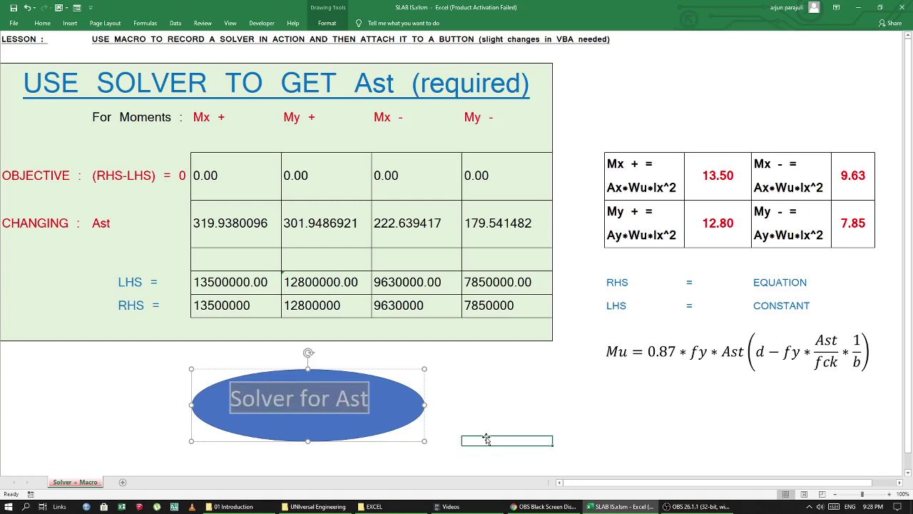
left_click(385, 400)
Step: Assign the recorded test_2 macro to the 'Solver for Ast' oval
right_click(383, 405)
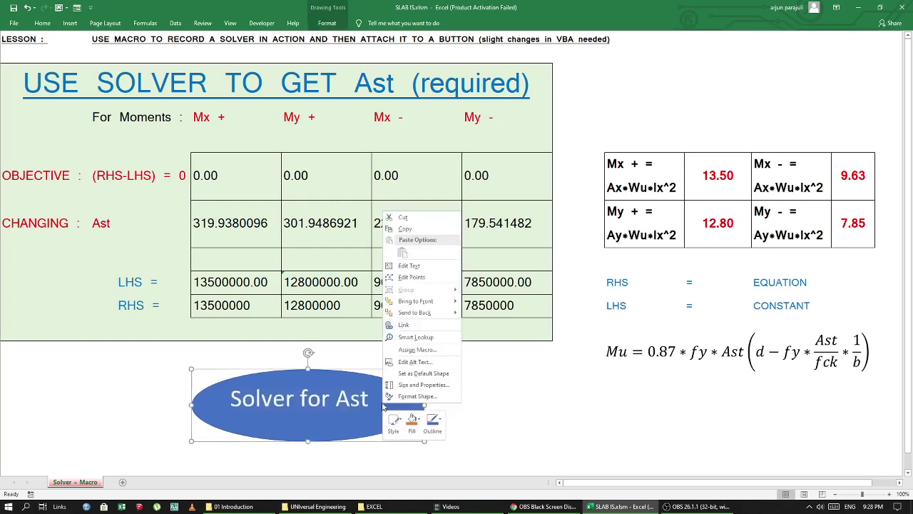
left_click(417, 349)
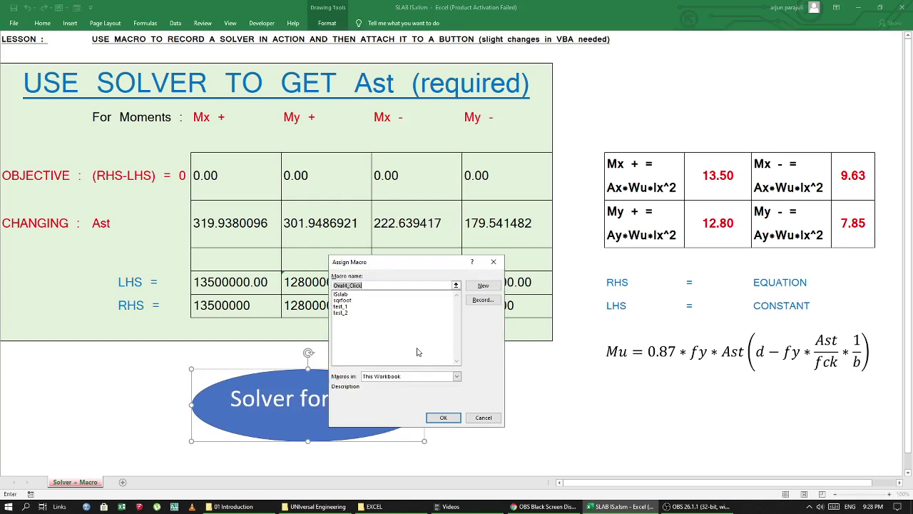
left_click(346, 313)
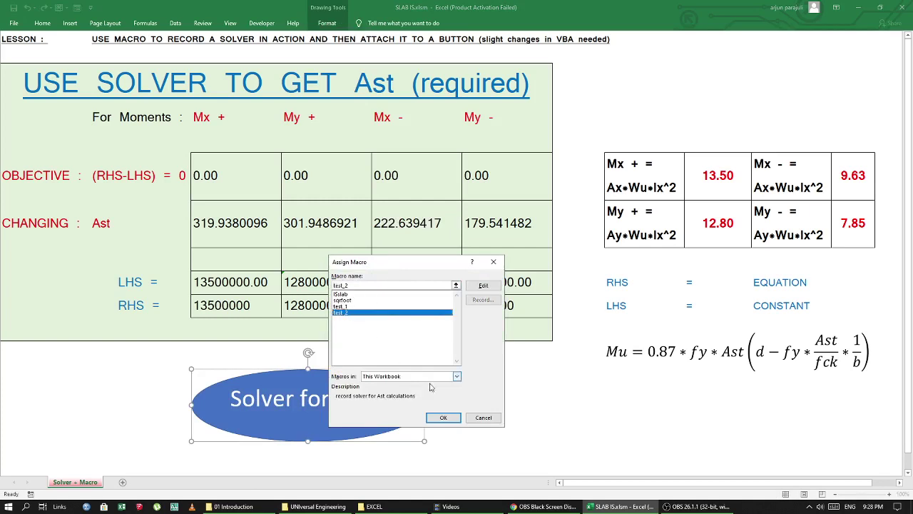
left_click(445, 418)
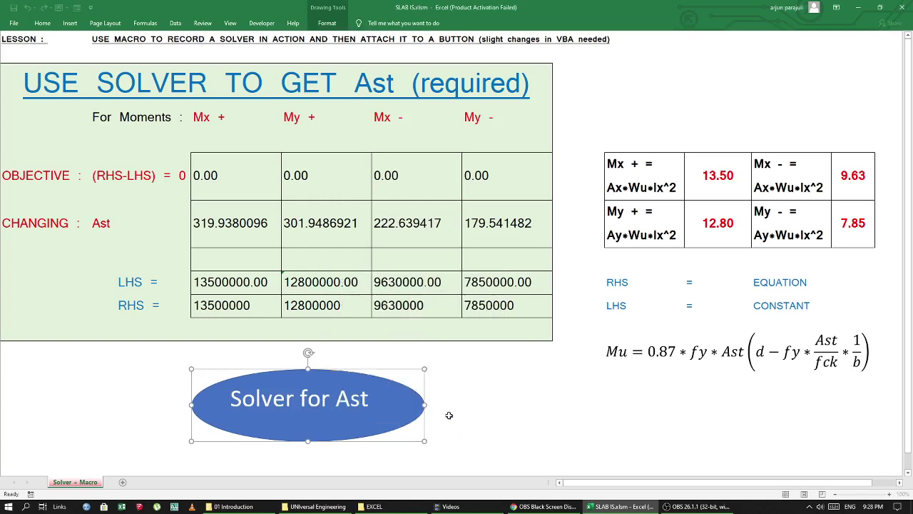
left_click(512, 399)
left_click(463, 421)
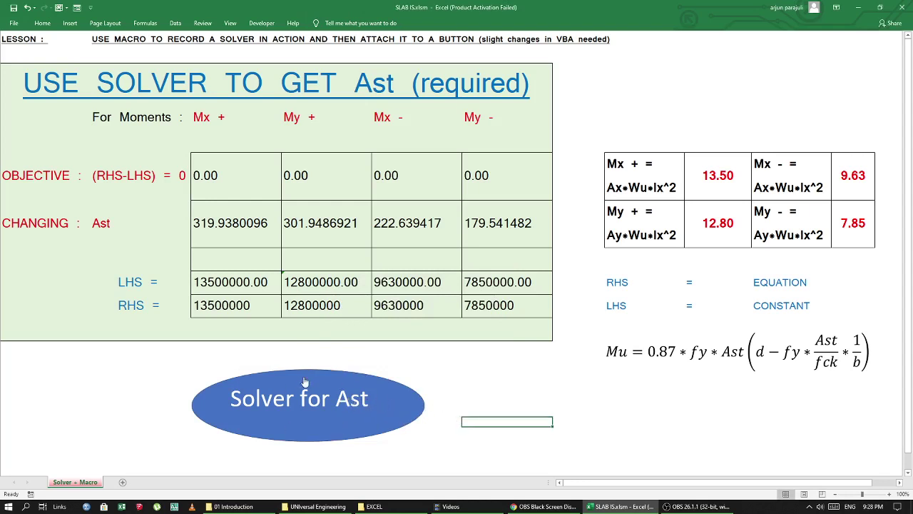
Step: Run the Solver for Ast macro and keep the solution in every Solver Results dialog
left_click(374, 419)
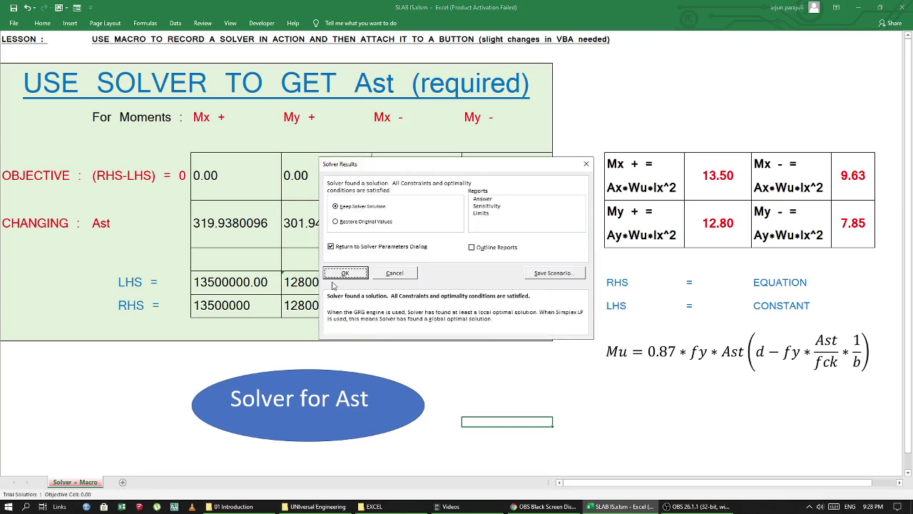
left_click(344, 277)
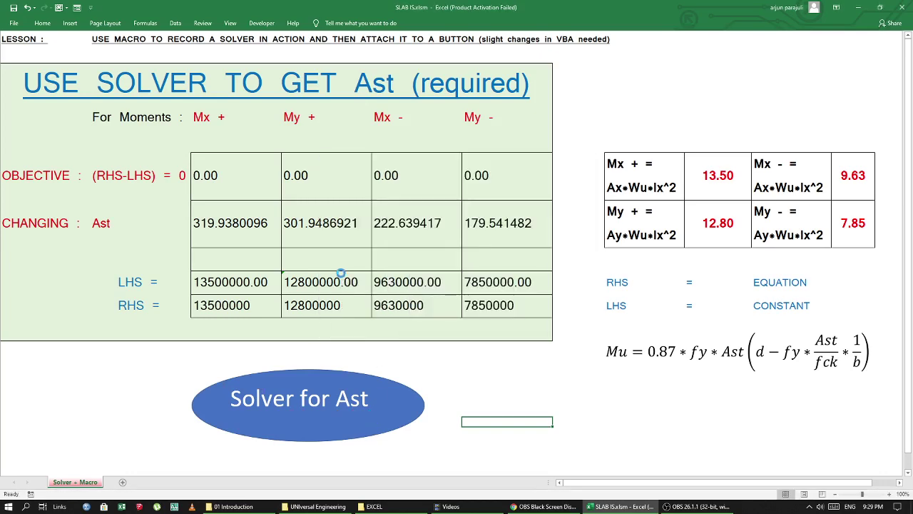
left_click(341, 273)
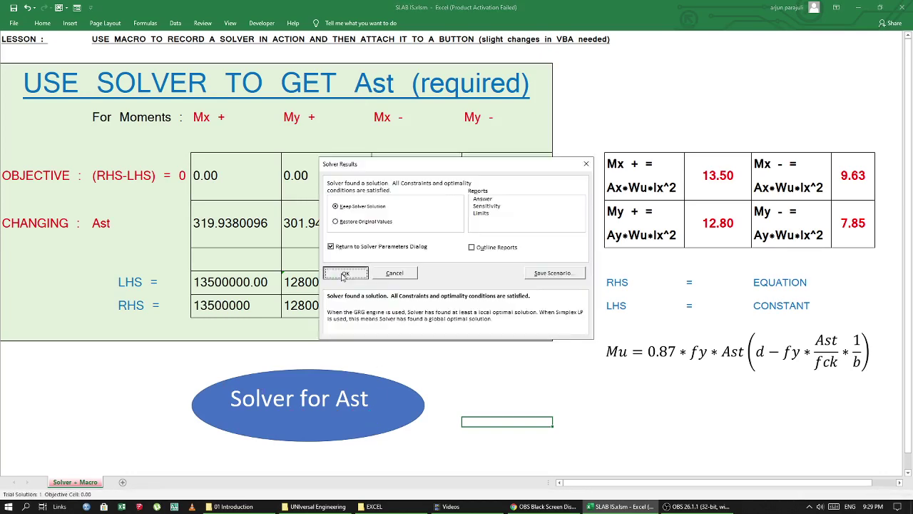
left_click(341, 274)
Step: Inspect the Mx + RHS formula without changing it, then return to the Ast value
left_click(233, 224)
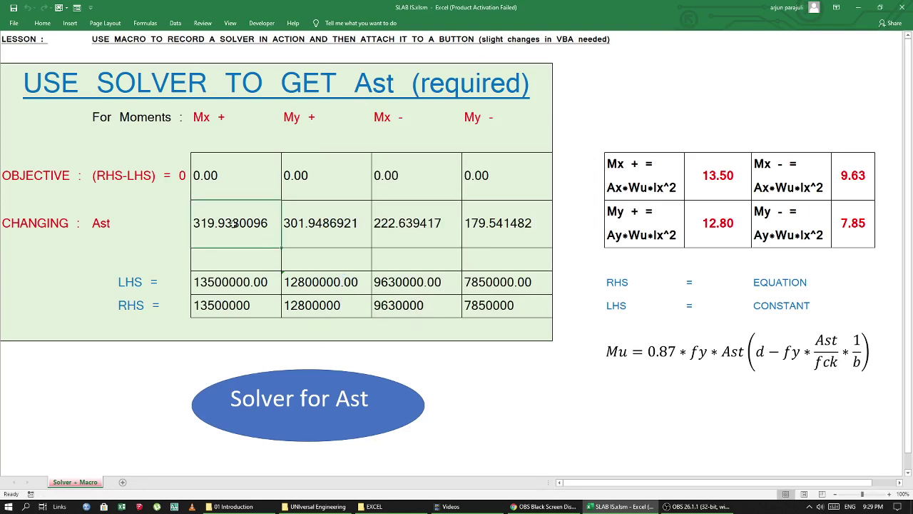
double_click(219, 307)
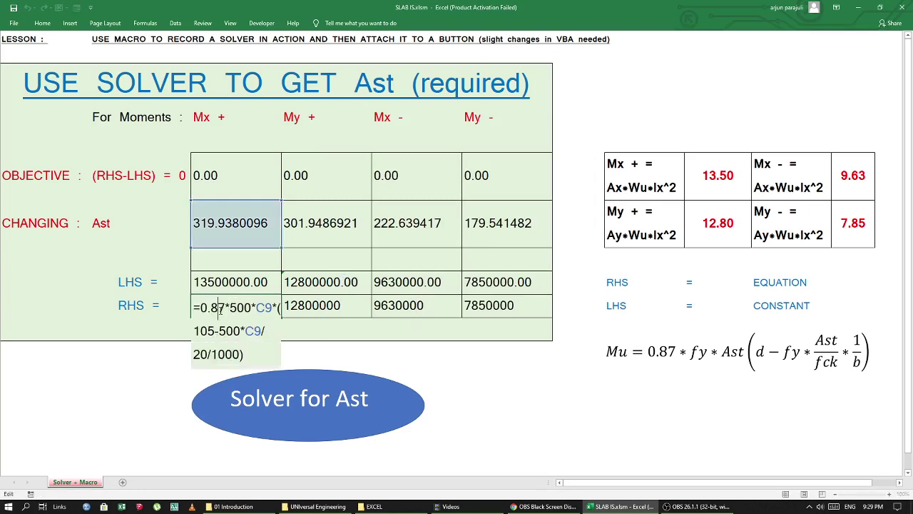
key("Escape")
left_click(242, 224)
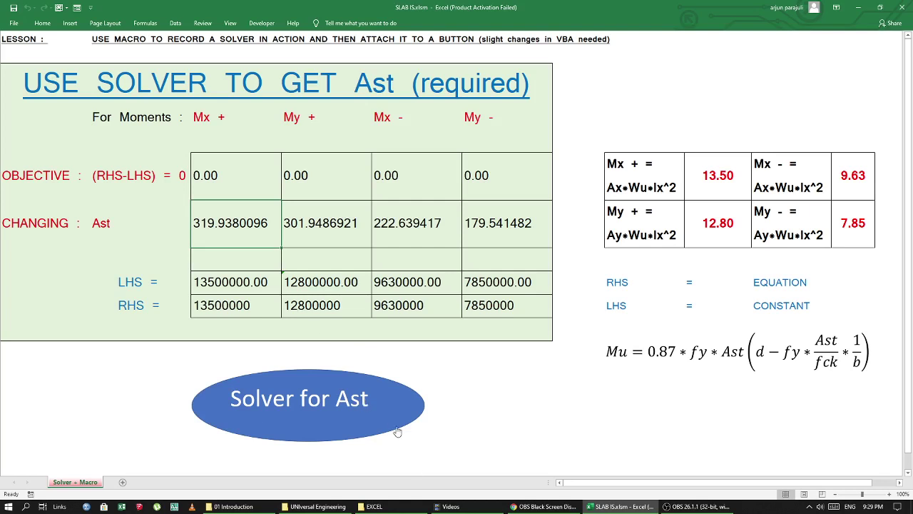
Step: Reset the four Ast trial values to 1, 1, 1 and 85
double_click(257, 223)
type("1")
key("Tab")
key("F2")
type("1")
key("Tab")
type("1")
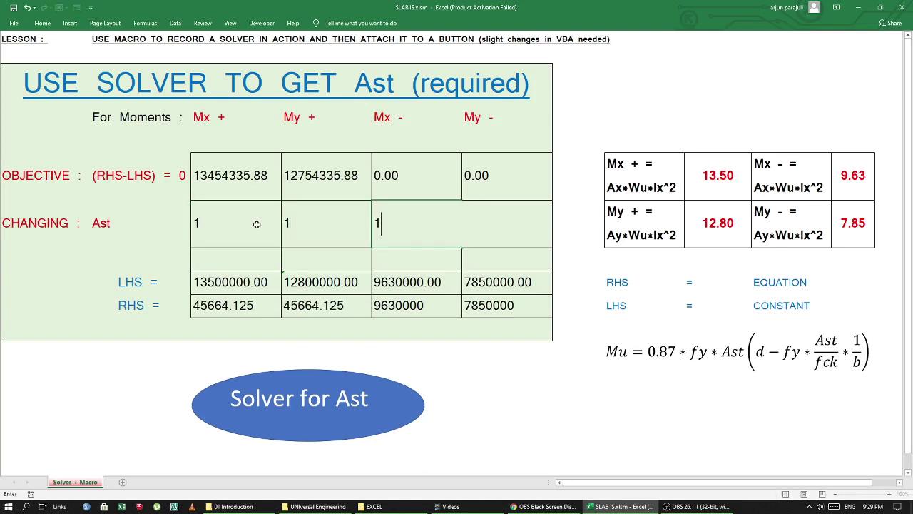
key("Tab")
type("85")
key("Return")
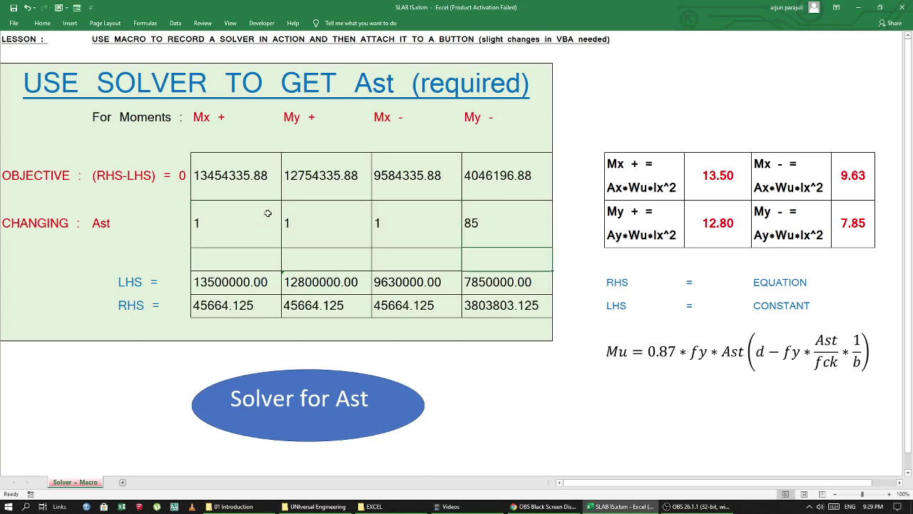
Step: Re-solve all four Ast values with the Solver for Ast macro, keeping each solution
left_click(340, 407)
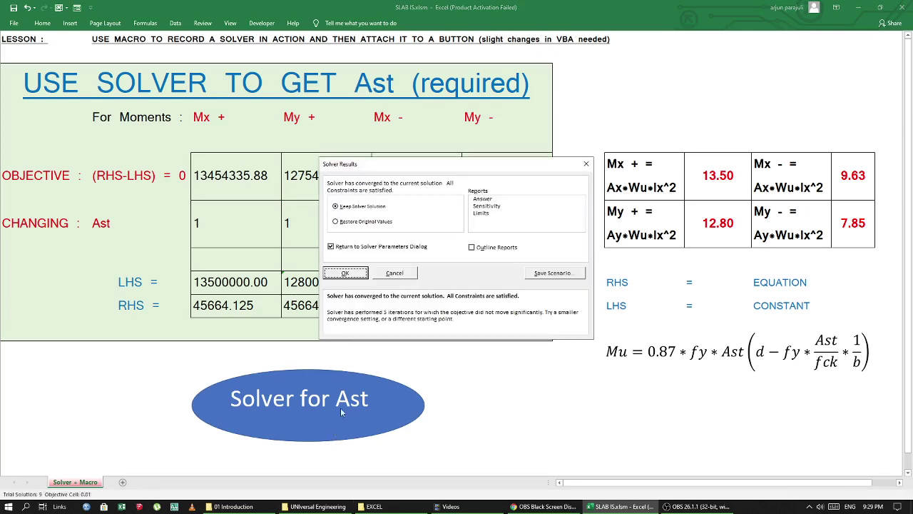
left_click(345, 273)
left_click(350, 274)
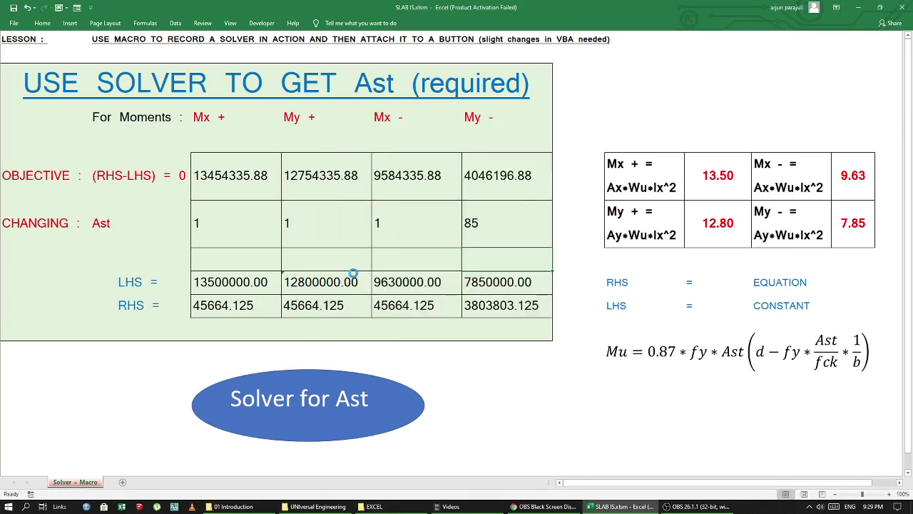
left_click(353, 275)
left_click(353, 275)
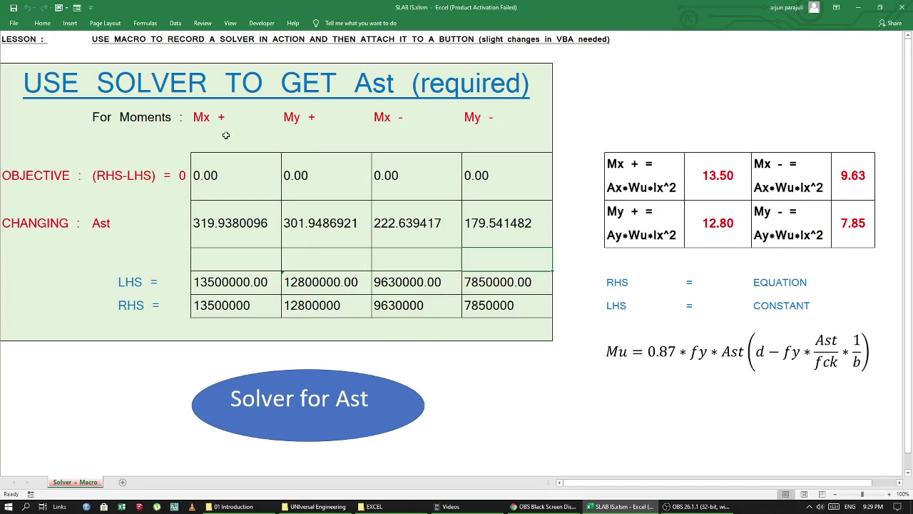
left_click(261, 23)
Step: Open the test_2 macro with Step Into and insert a blank line after its comments
left_click(34, 47)
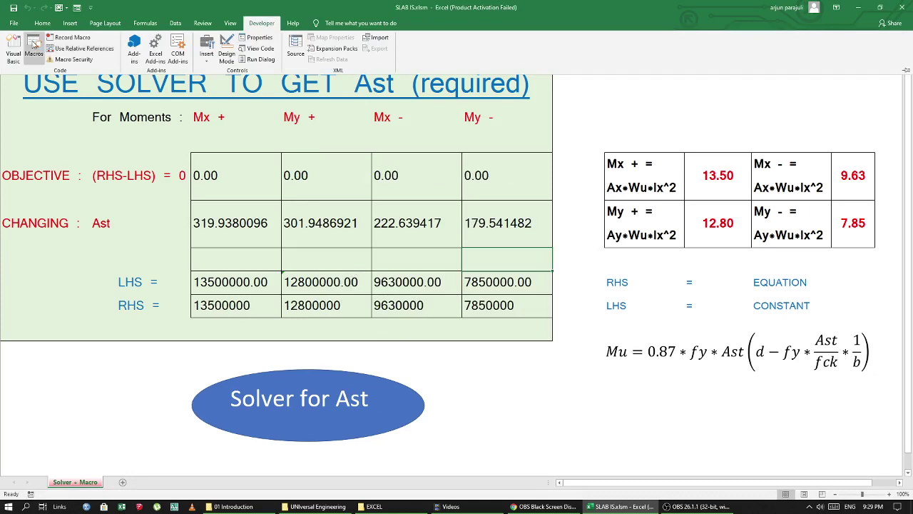
left_click(569, 227)
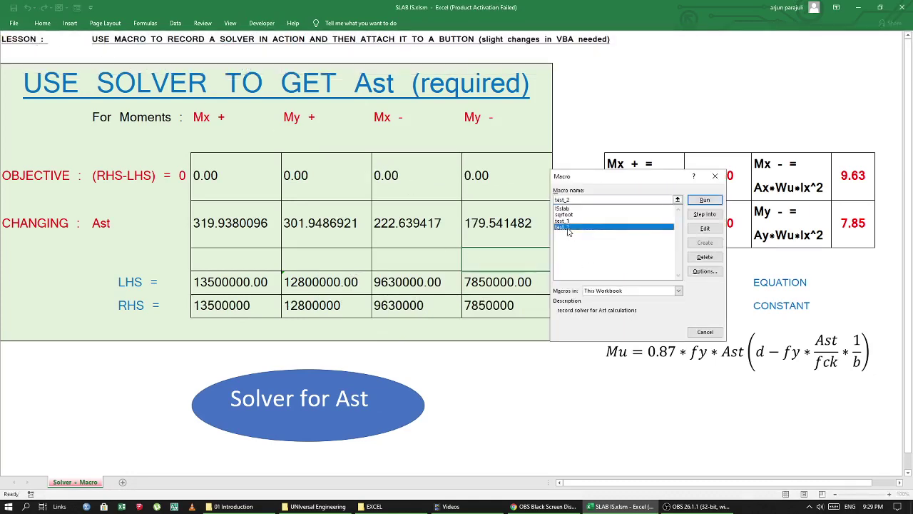
left_click(704, 214)
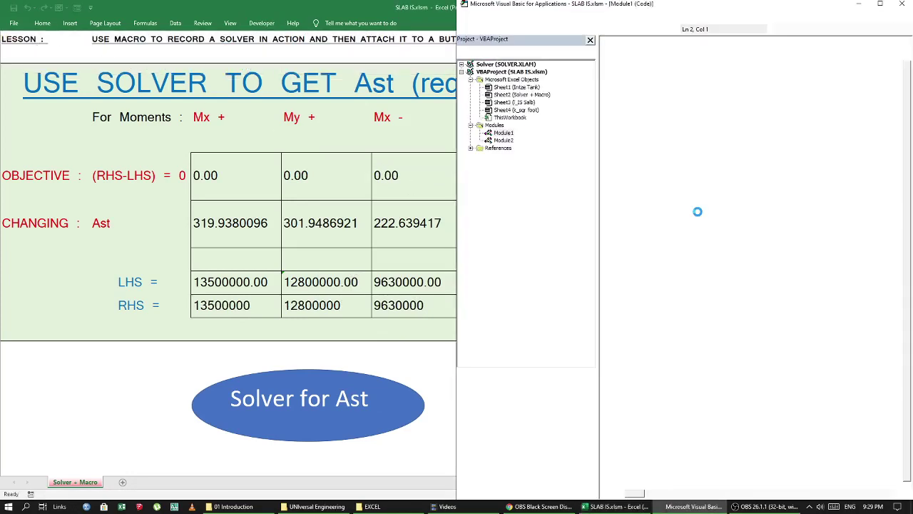
left_click(640, 124)
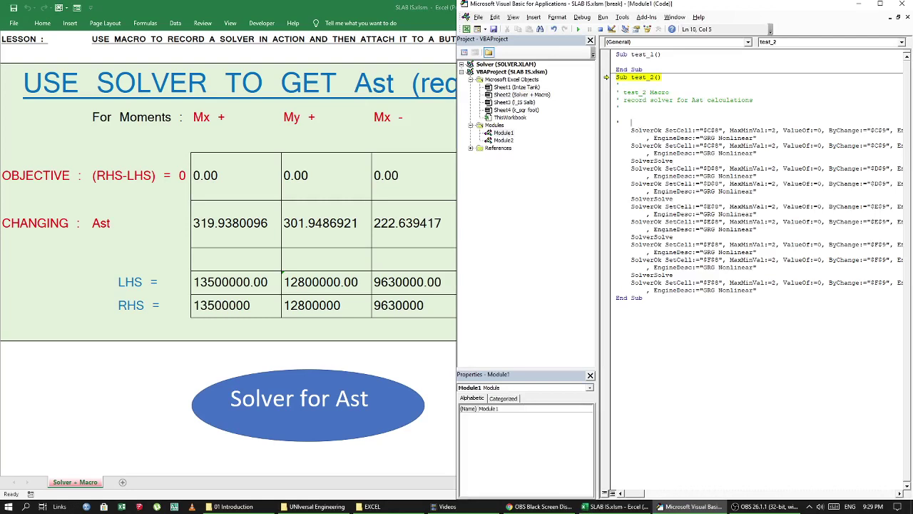
key("Return")
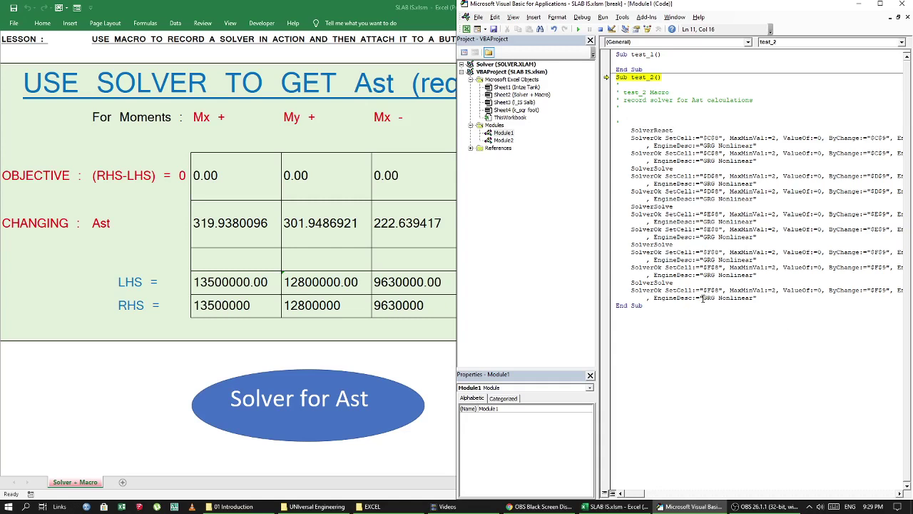
Step: Append UserFinish:=True to the last SolverSolve call and select that text for reuse
type("U")
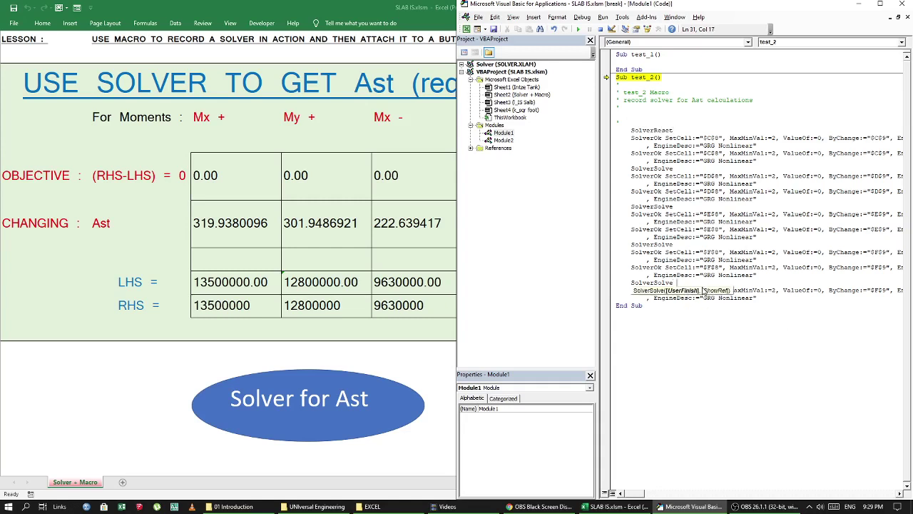
type("serFinish")
type(":=True")
left_click(800, 316)
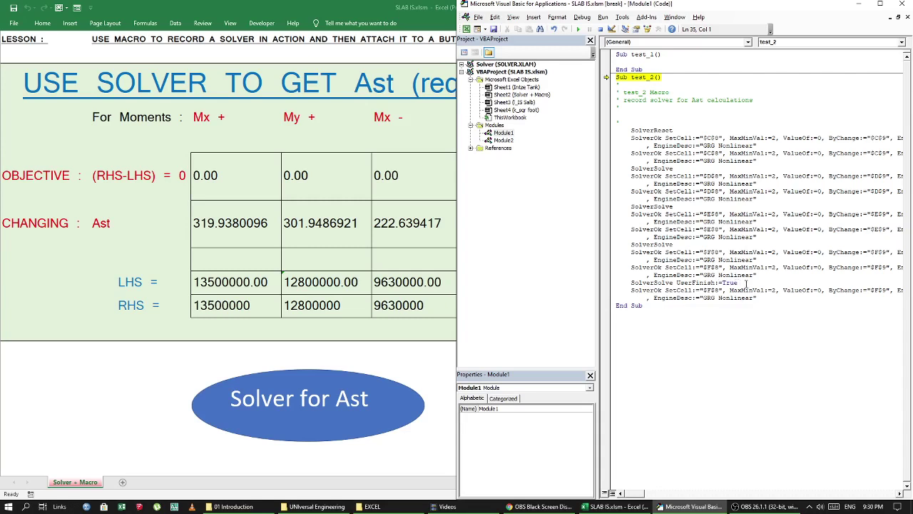
left_click_drag(738, 283, 676, 282)
key("ctrl+c")
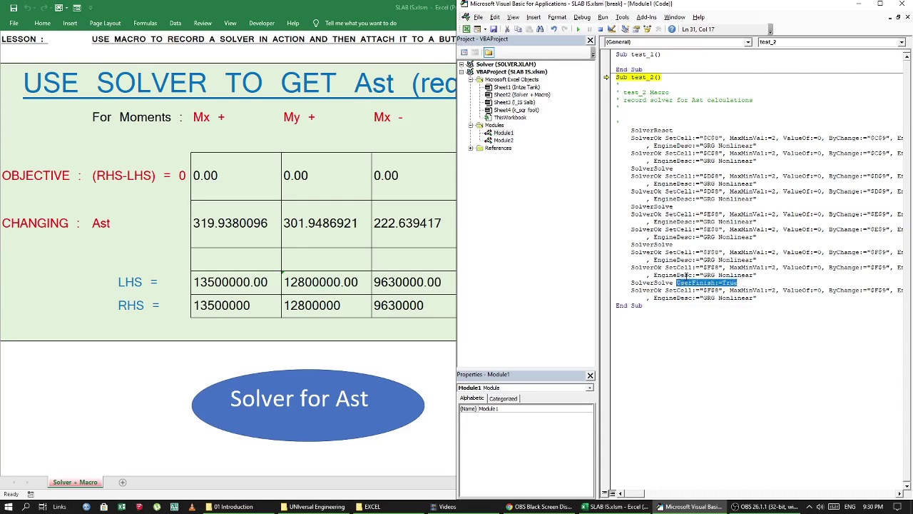
Step: Paste UserFinish:=True onto the third, second and first SolverSolve calls
left_click(689, 245)
key("ctrl+v")
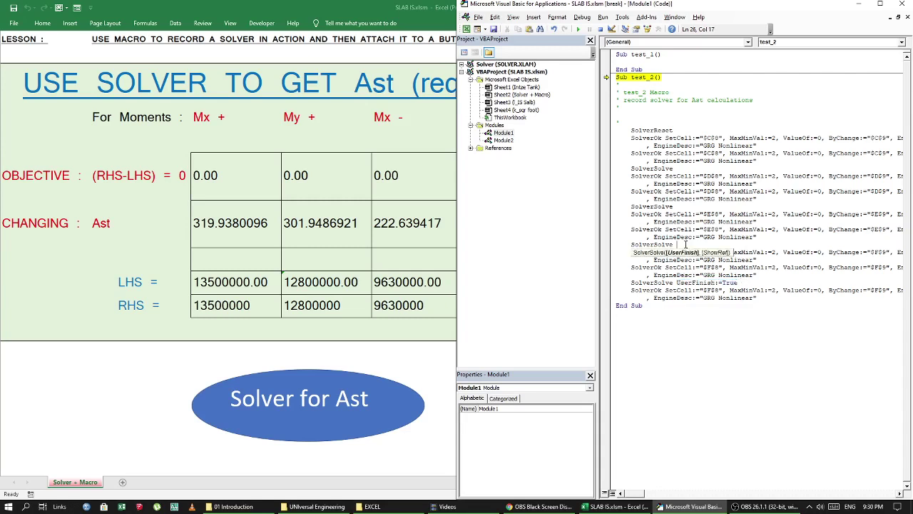
left_click(684, 207)
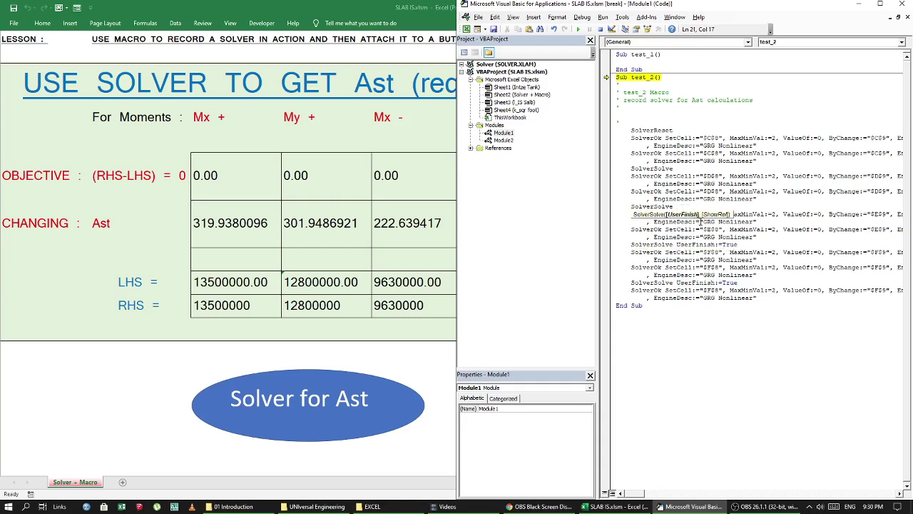
key("ctrl+v")
left_click(696, 168)
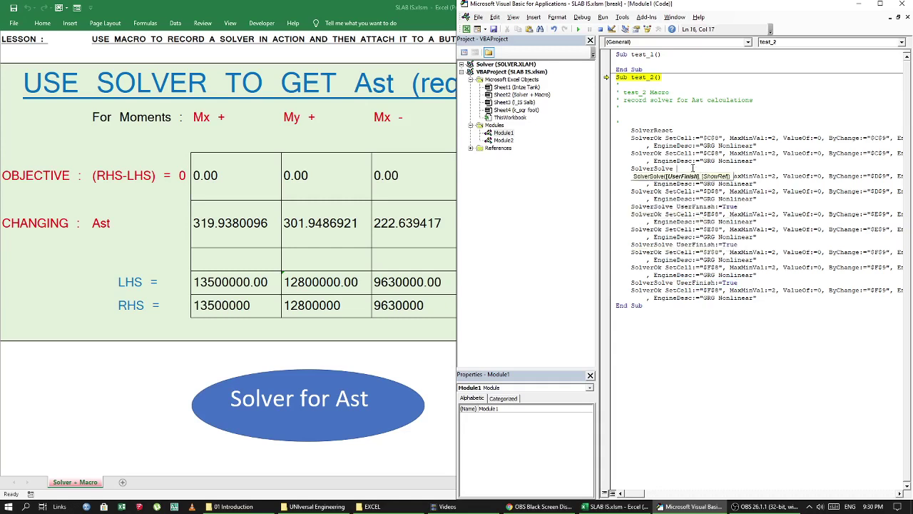
key("ctrl+v")
left_click(729, 283)
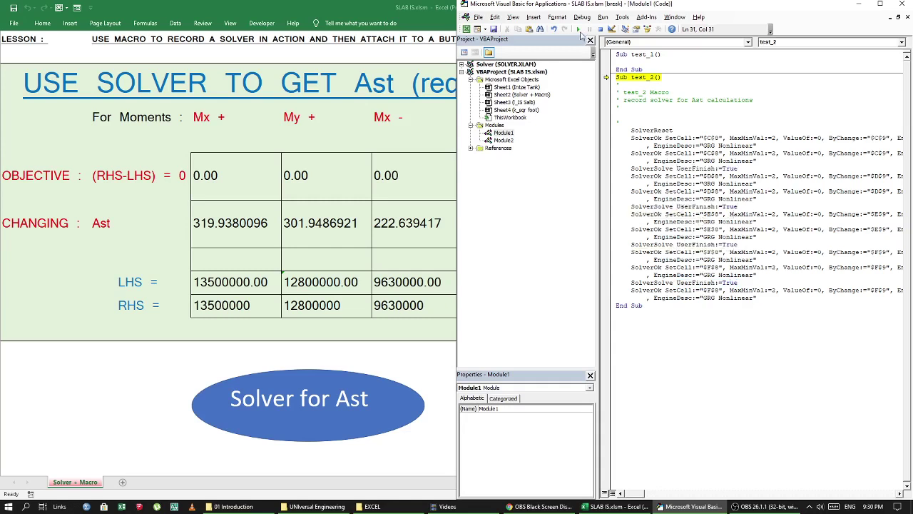
left_click(623, 18)
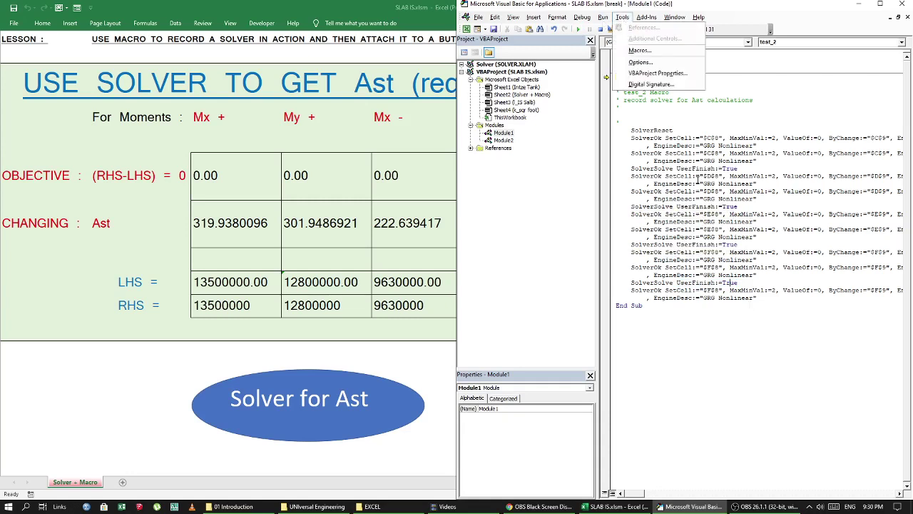
left_click(705, 182)
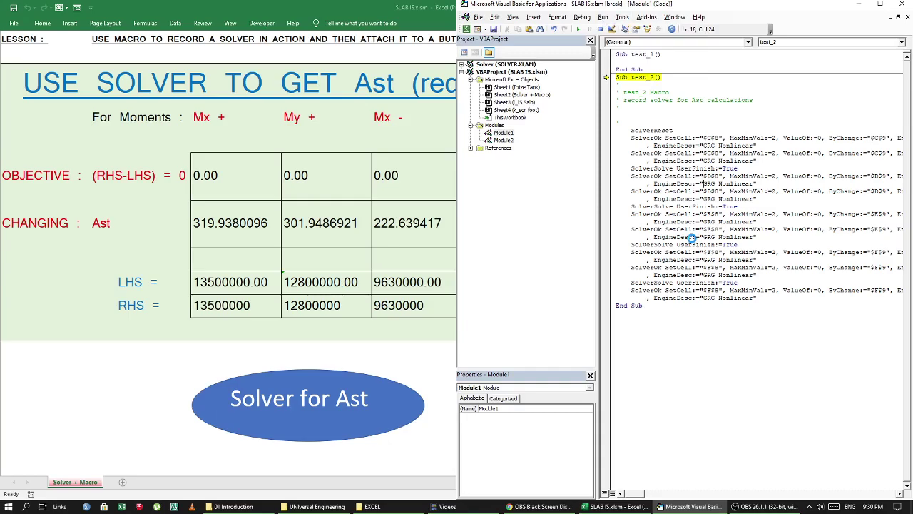
Step: Close the VBA editor, confirming the debugger stop, and select the Mx + Ast cell
left_click(906, 3)
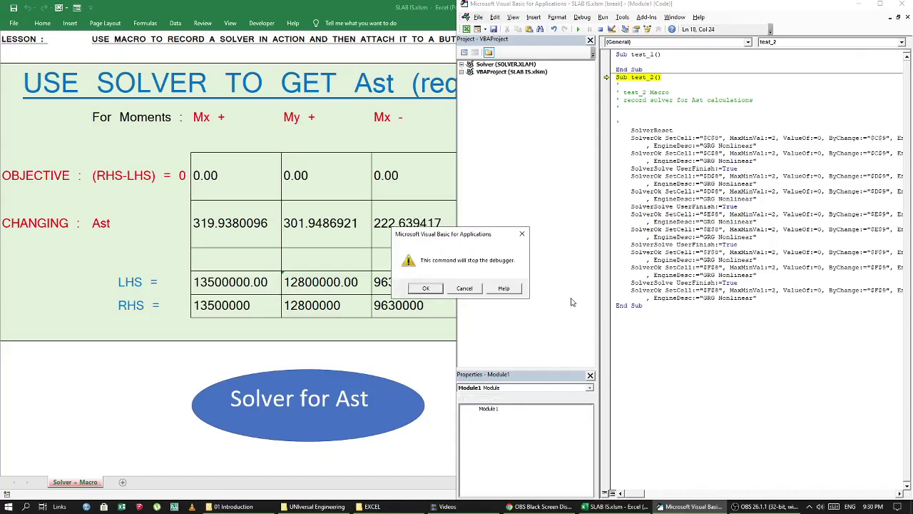
left_click(433, 289)
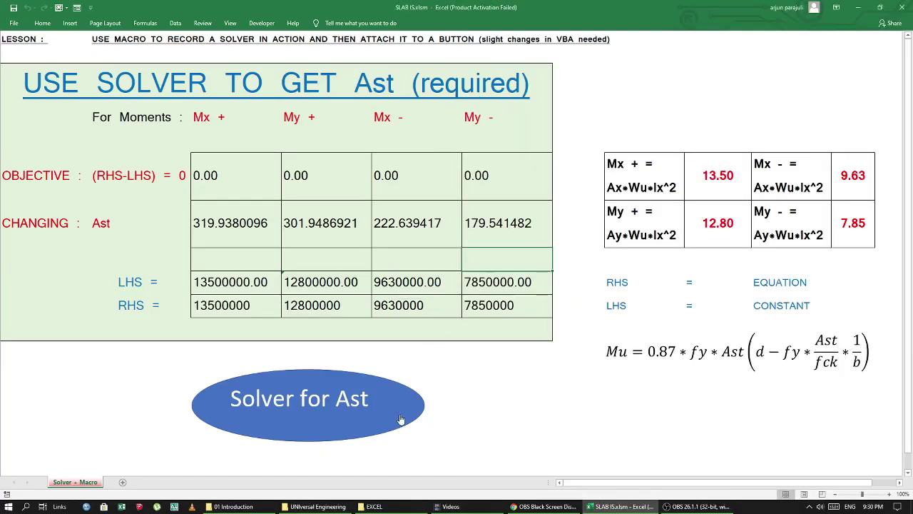
left_click(262, 236)
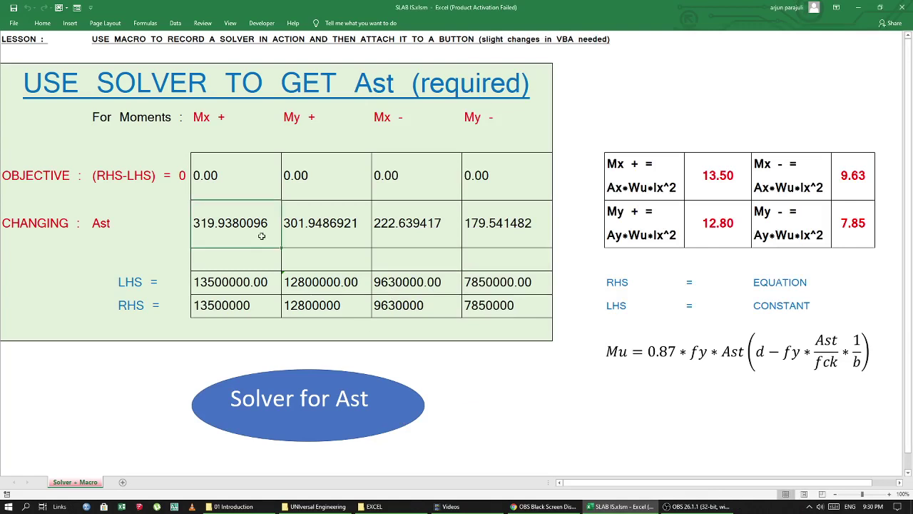
Step: Enter trial Ast values 5, 10, 50, 99 and re-solve them silently with Solver for Ast
type("5")
key("Tab")
type("10")
key("Tab")
key("F2")
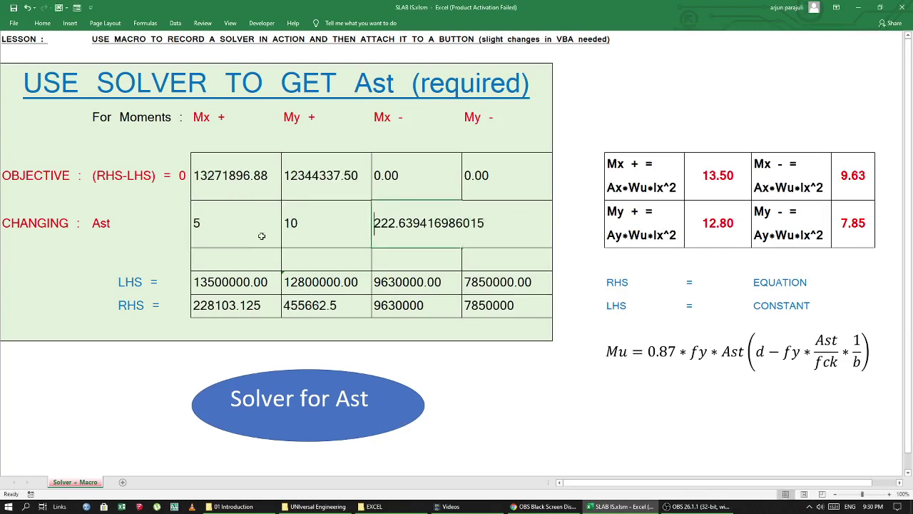
type("50")
key("Tab")
type("99")
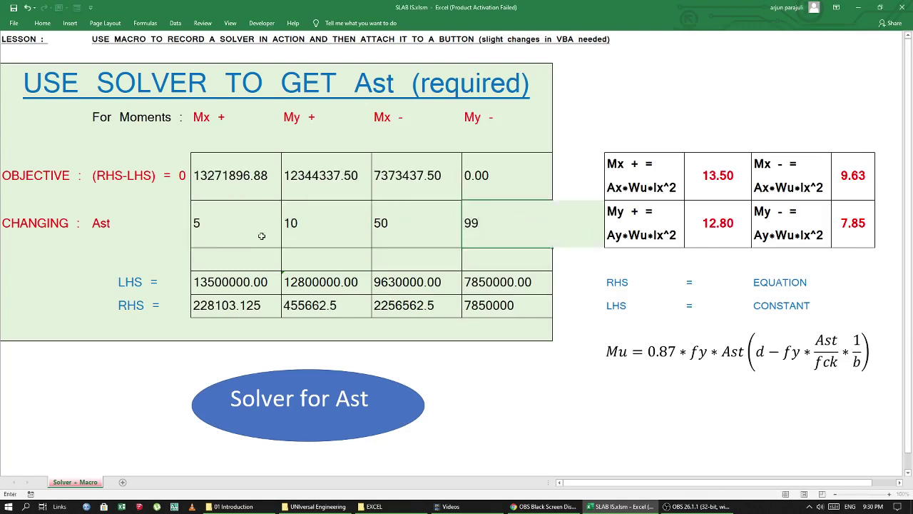
key("Return")
left_click(383, 400)
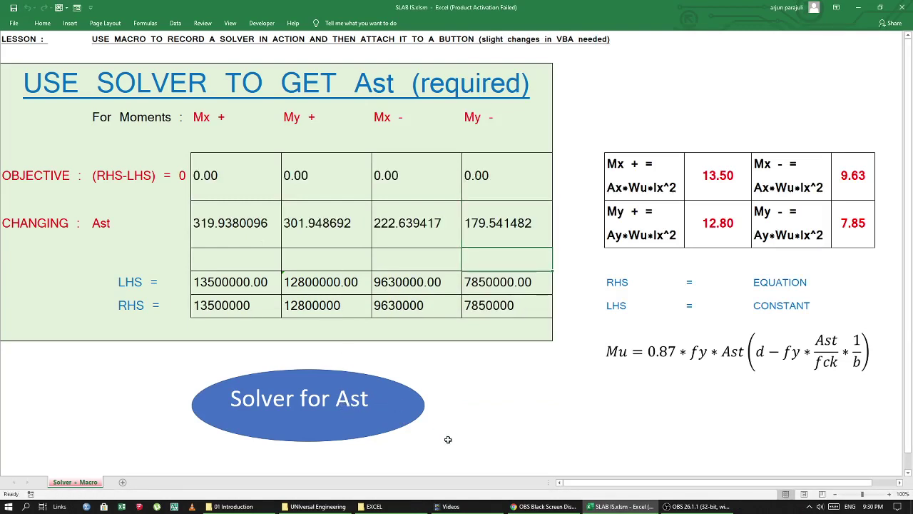
left_click_drag(230, 223, 465, 226)
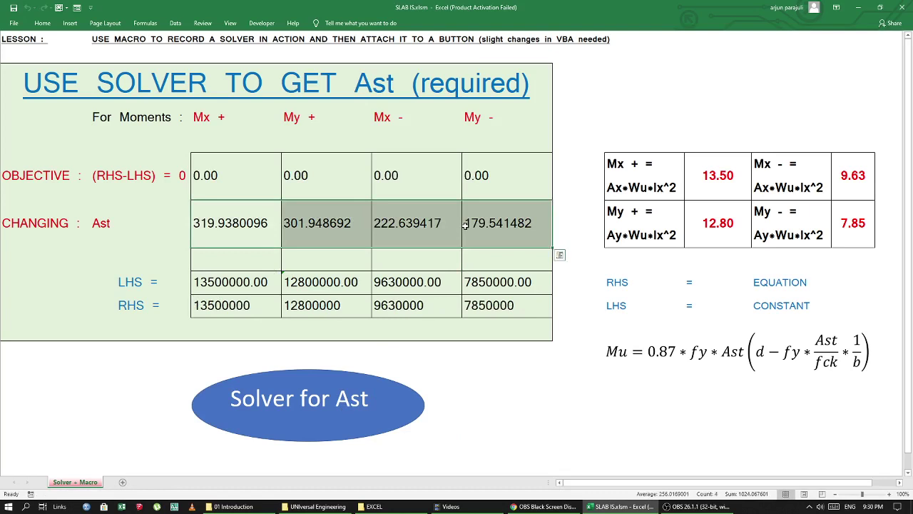